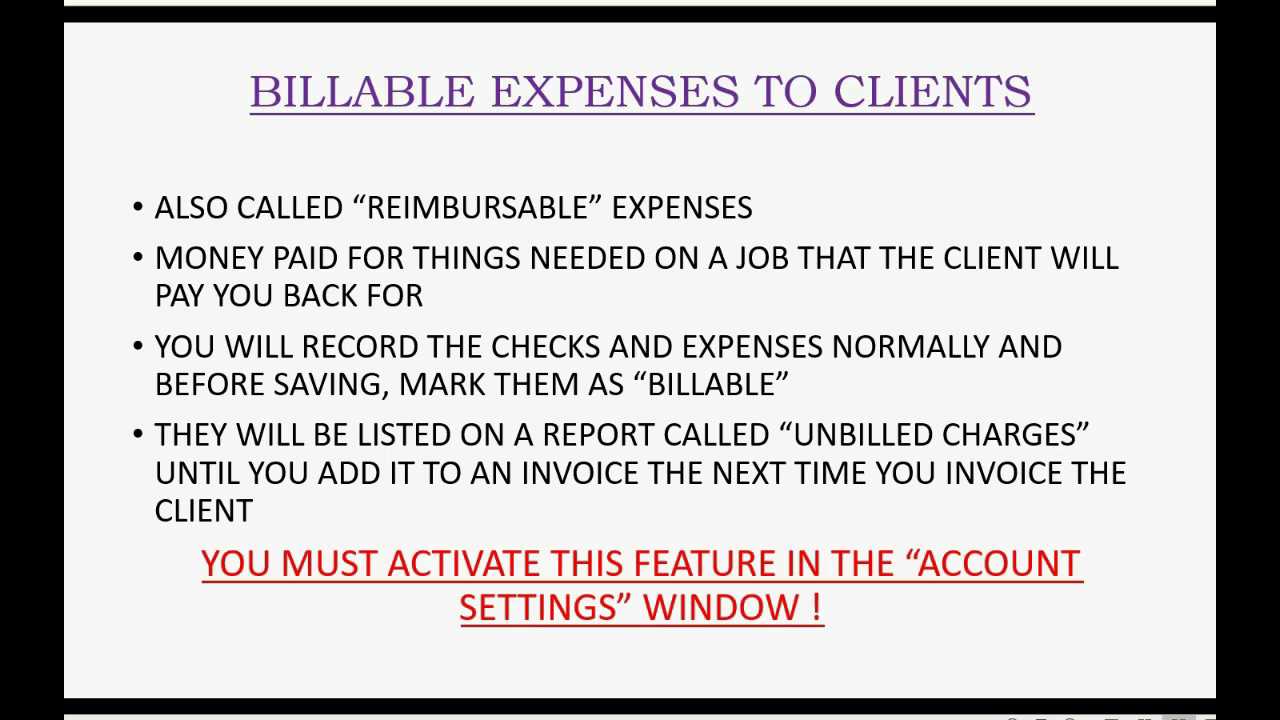
# Switch to QuickBooks Online and open the Expenses section of the company's Account and Settings.
pyautogui.click(385, 717)
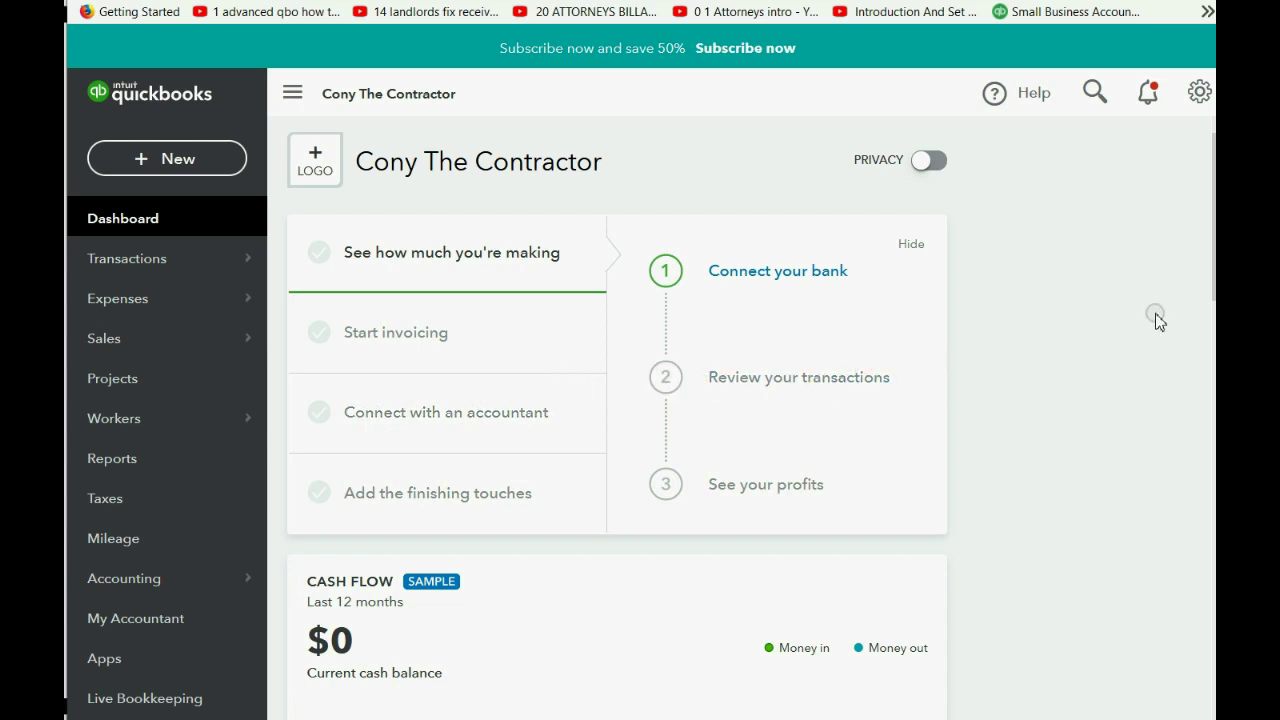
pyautogui.click(1203, 104)
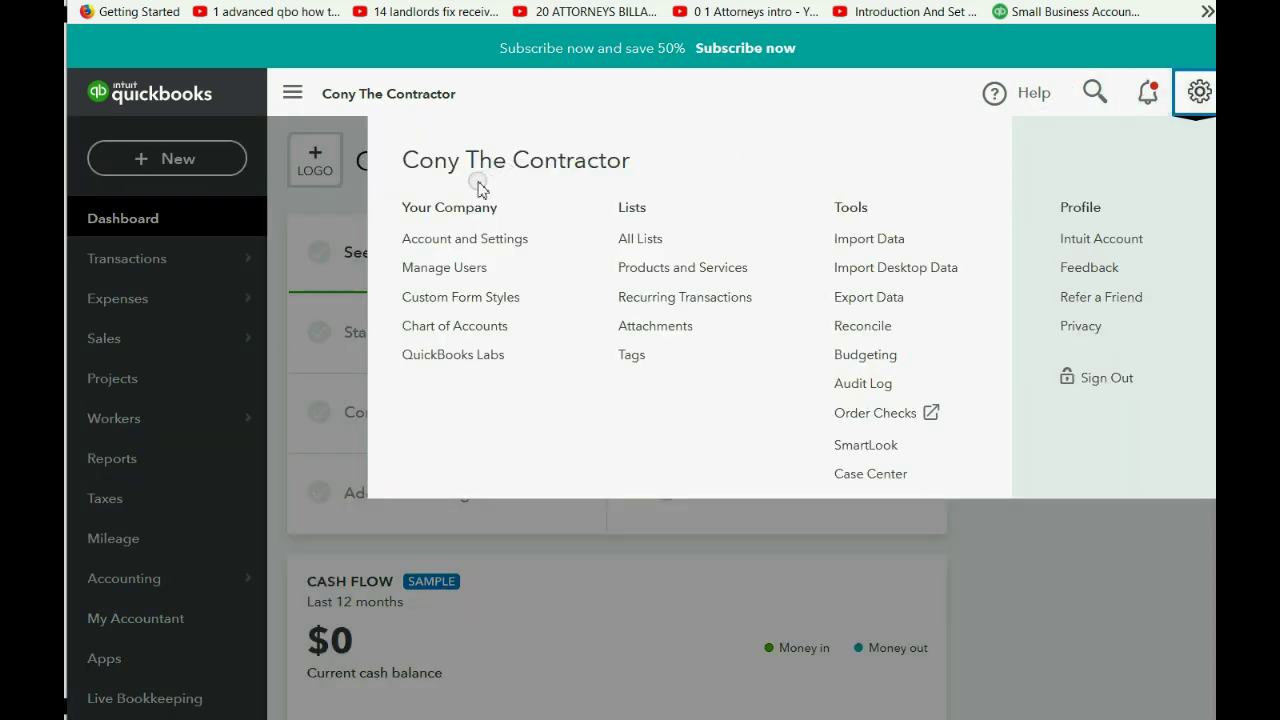
pyautogui.click(455, 242)
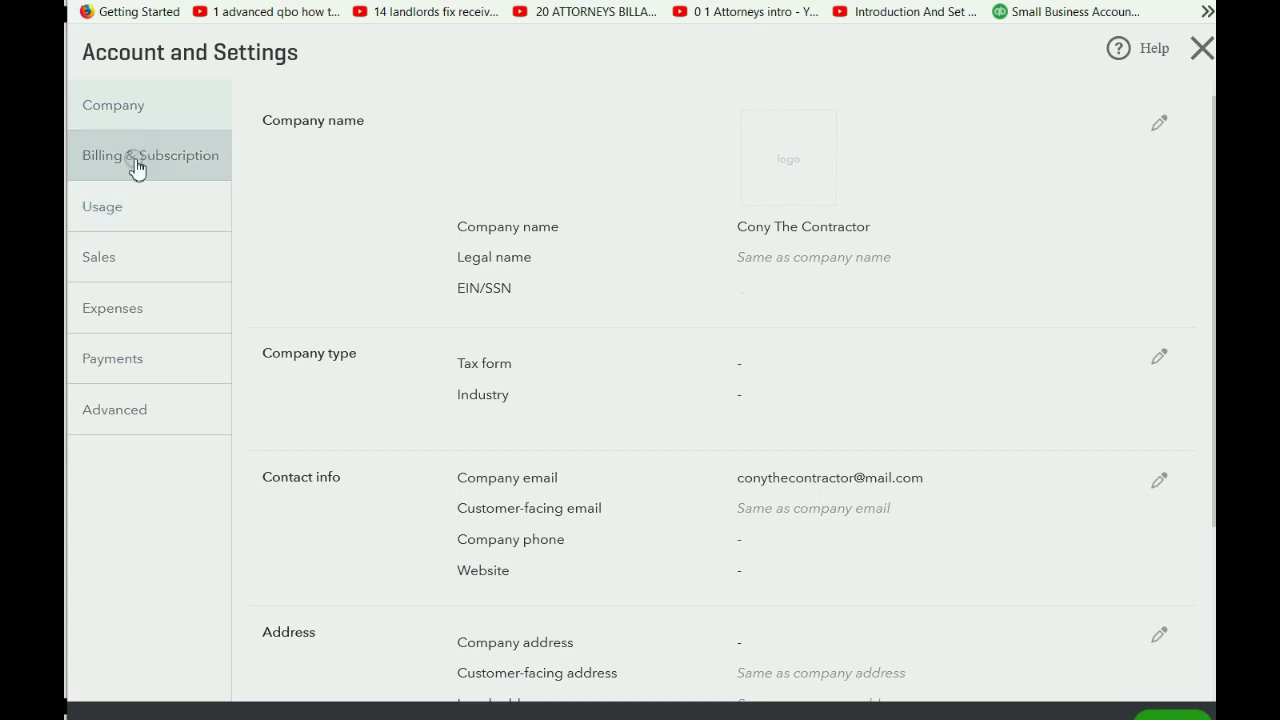
pyautogui.click(150, 362)
pyautogui.click(145, 315)
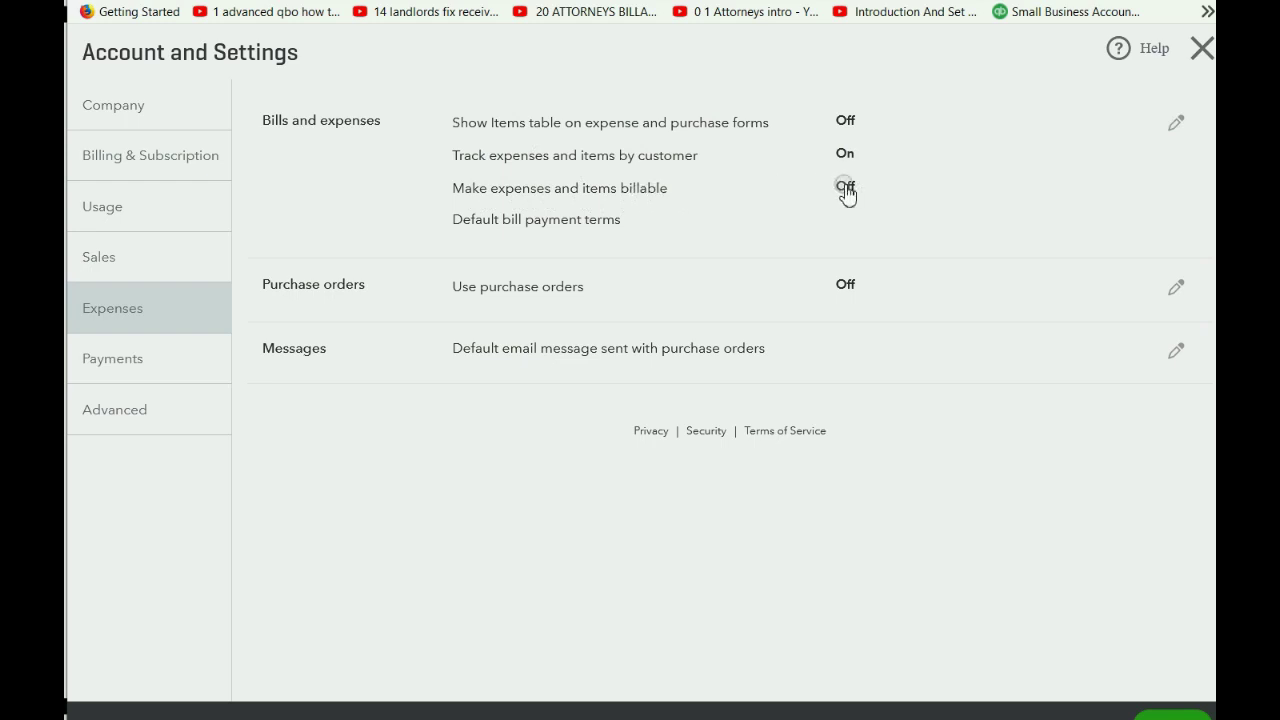
# Enable "Make expenses and items billable" for bills and expenses, save the change and close the settings.
pyautogui.click(1177, 125)
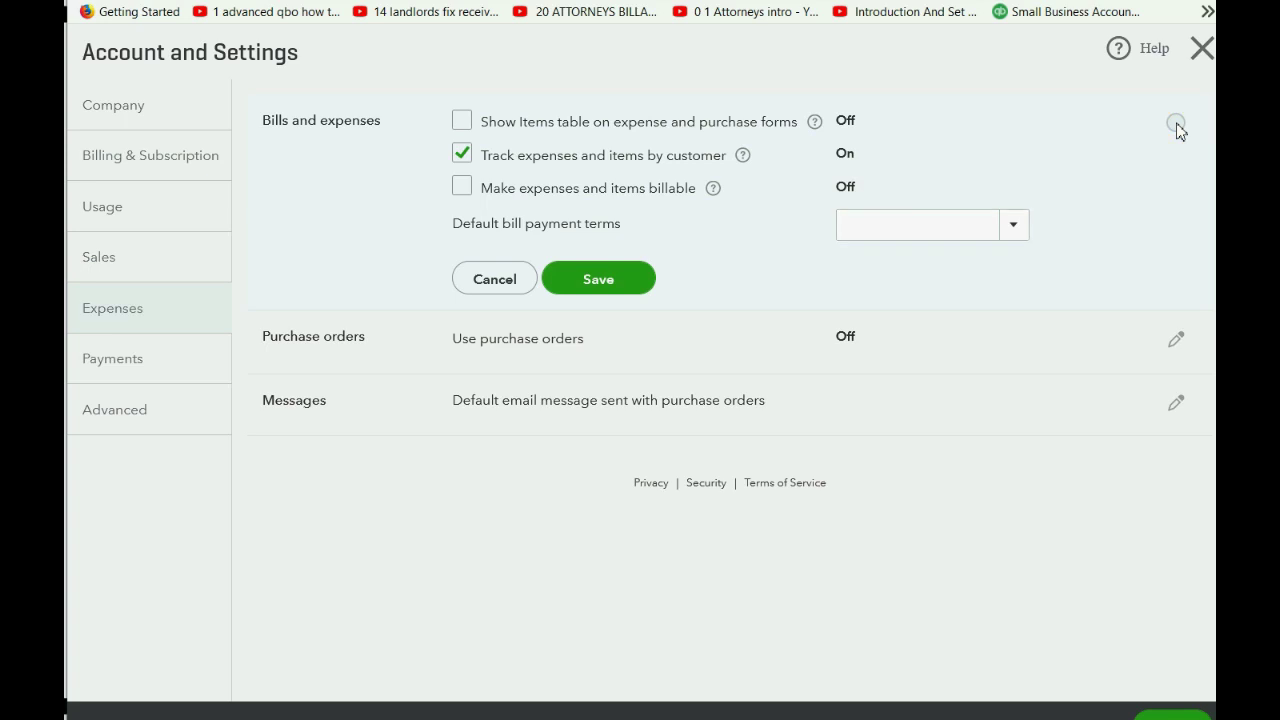
pyautogui.click(462, 189)
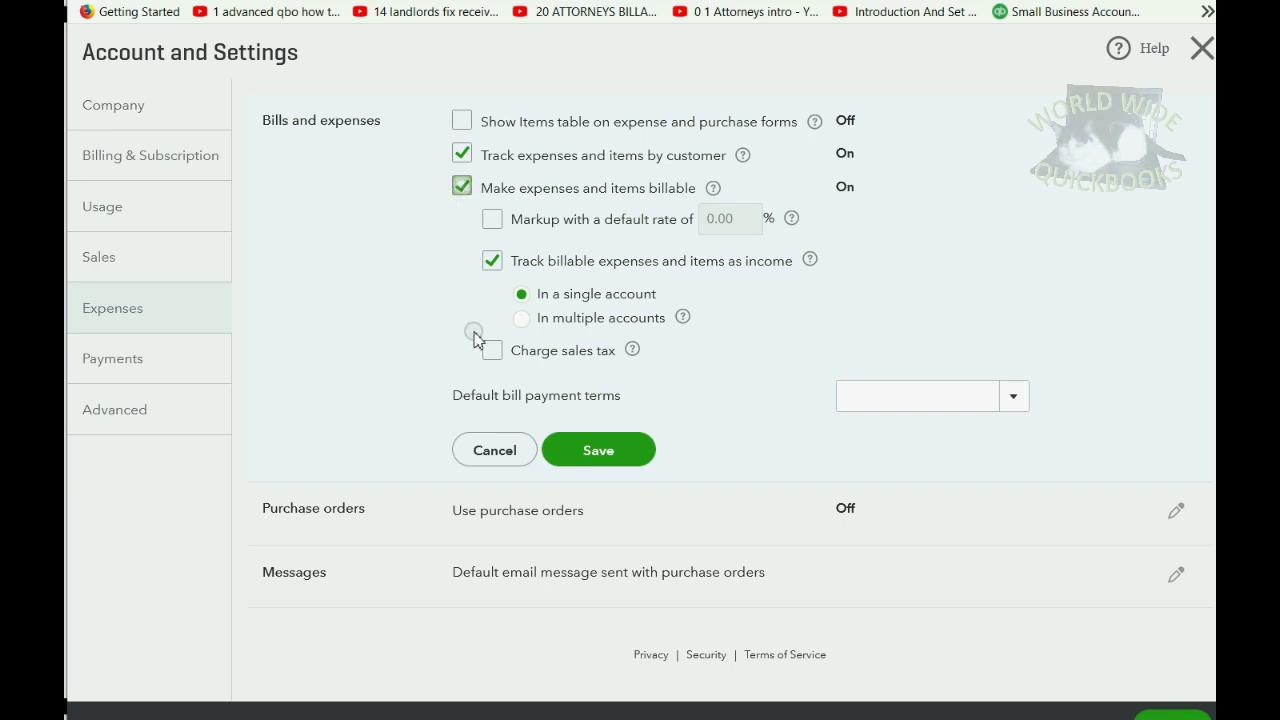
pyautogui.moveTo(668, 188); pyautogui.dragTo(676, 355)
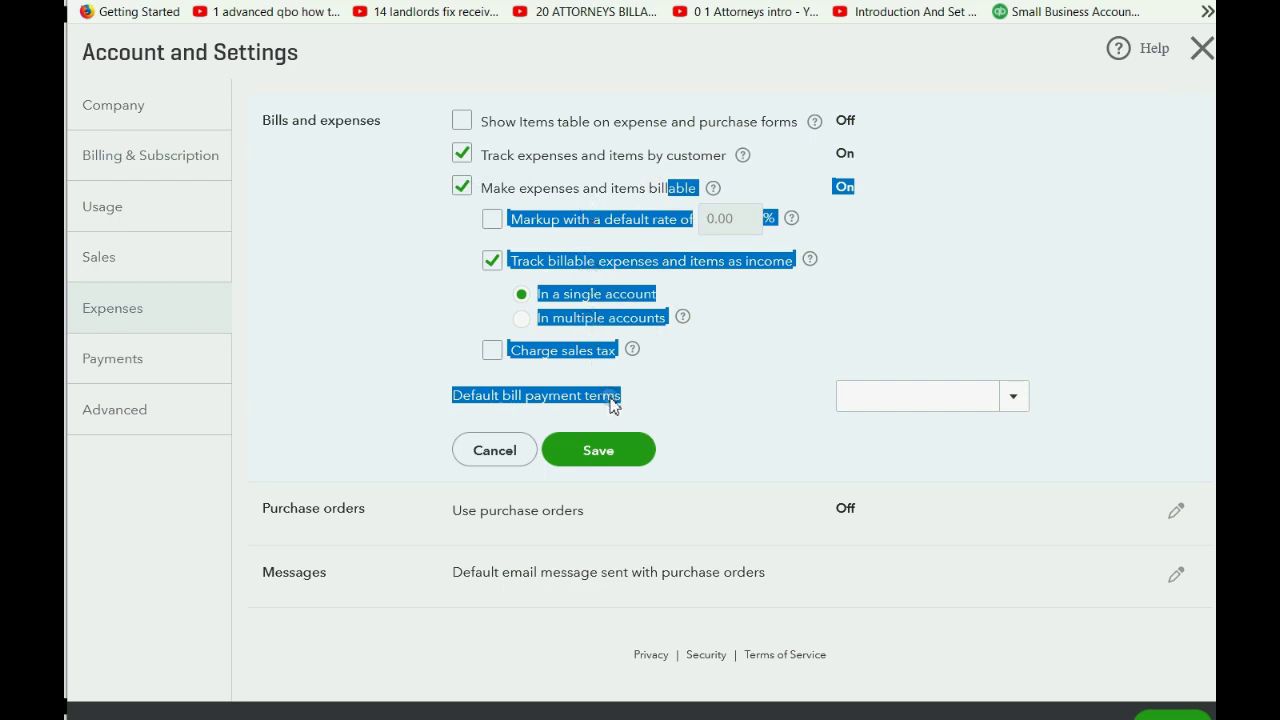
pyautogui.click(1060, 242)
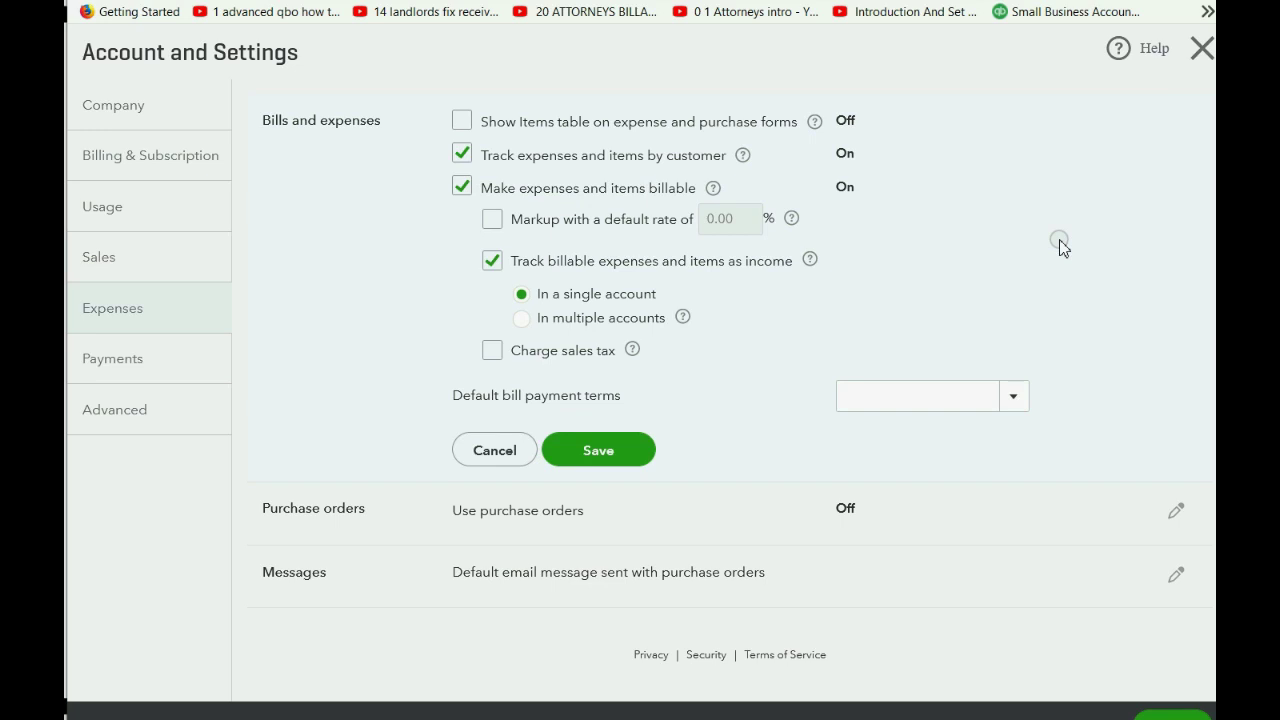
pyautogui.click(563, 319)
pyautogui.click(599, 450)
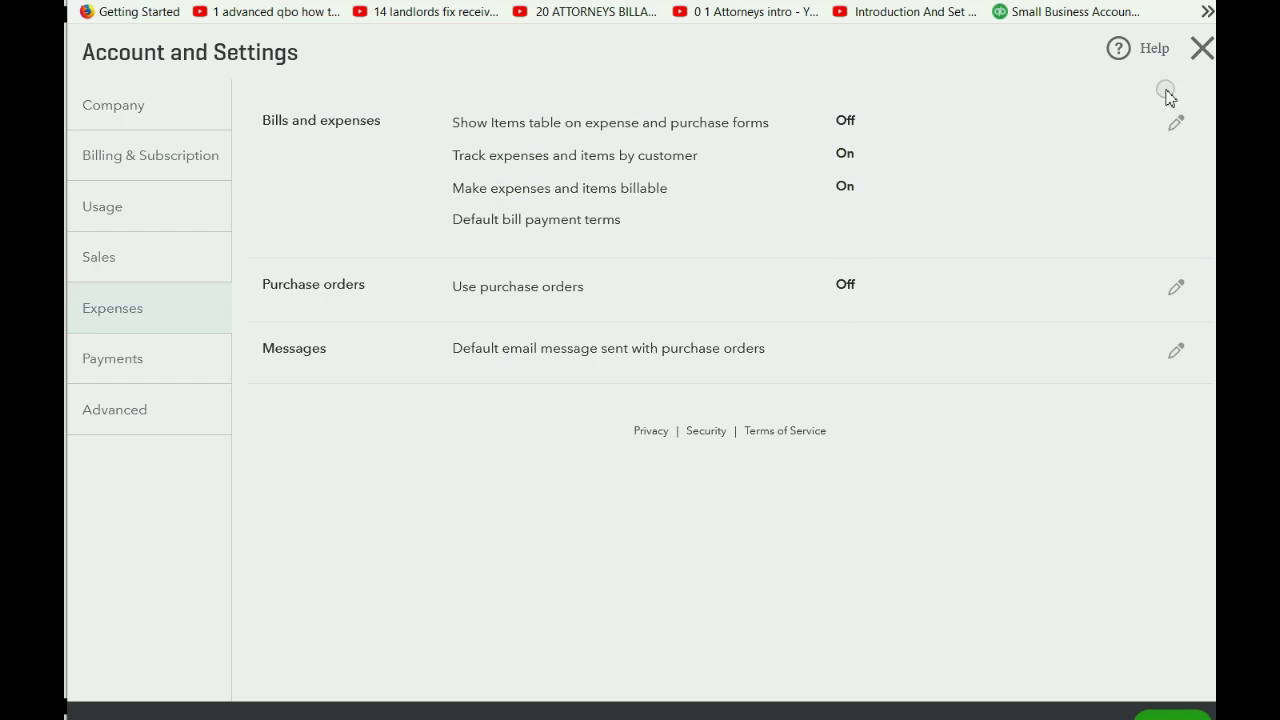
pyautogui.click(1202, 48)
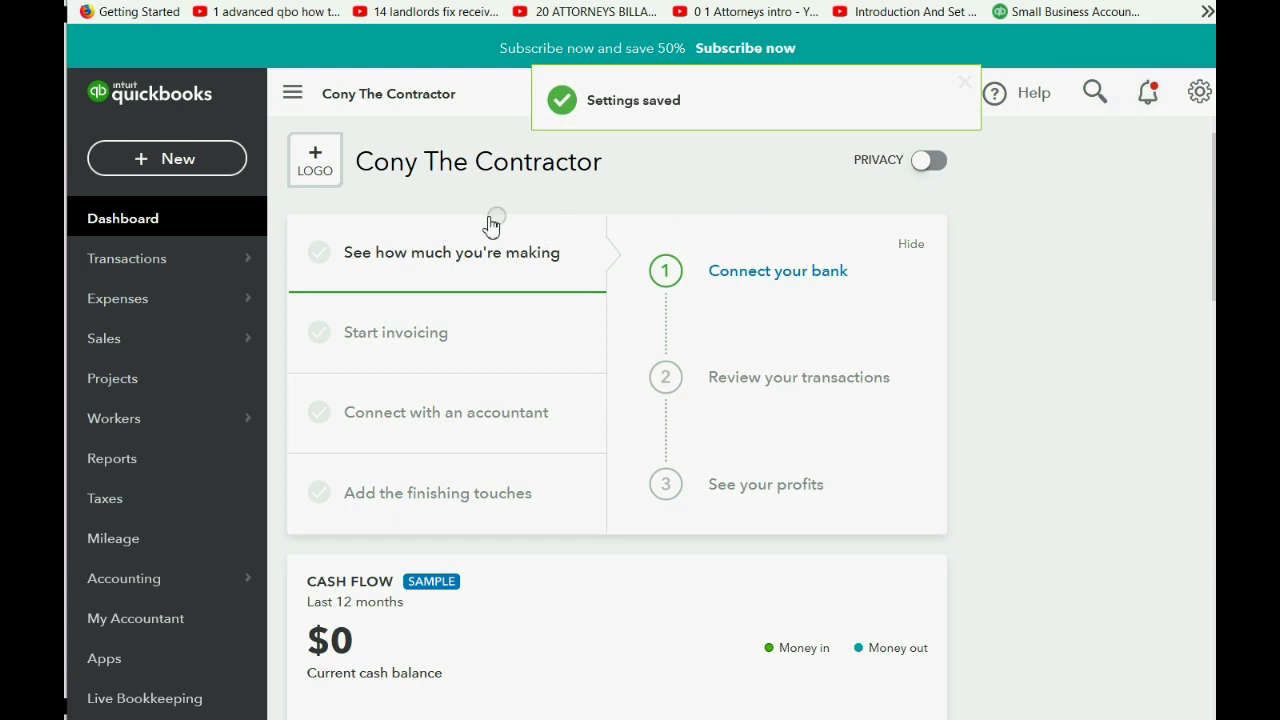
pyautogui.click(175, 165)
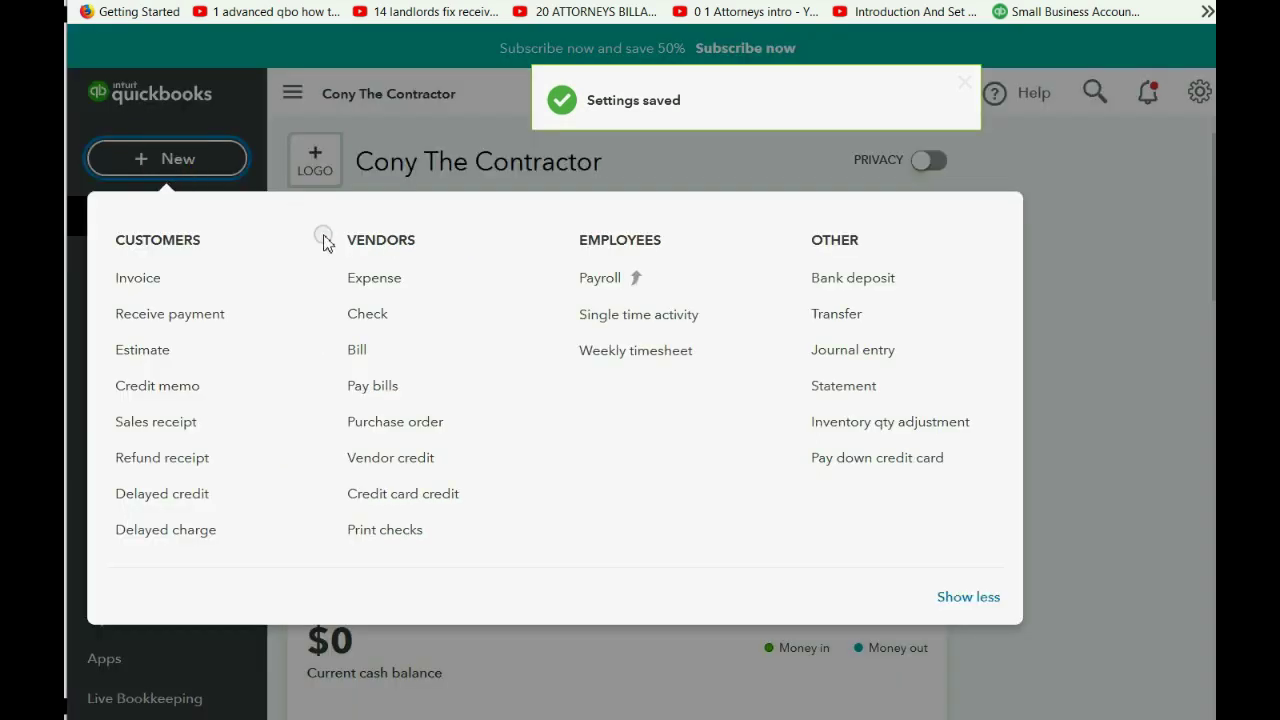
pyautogui.click(362, 278)
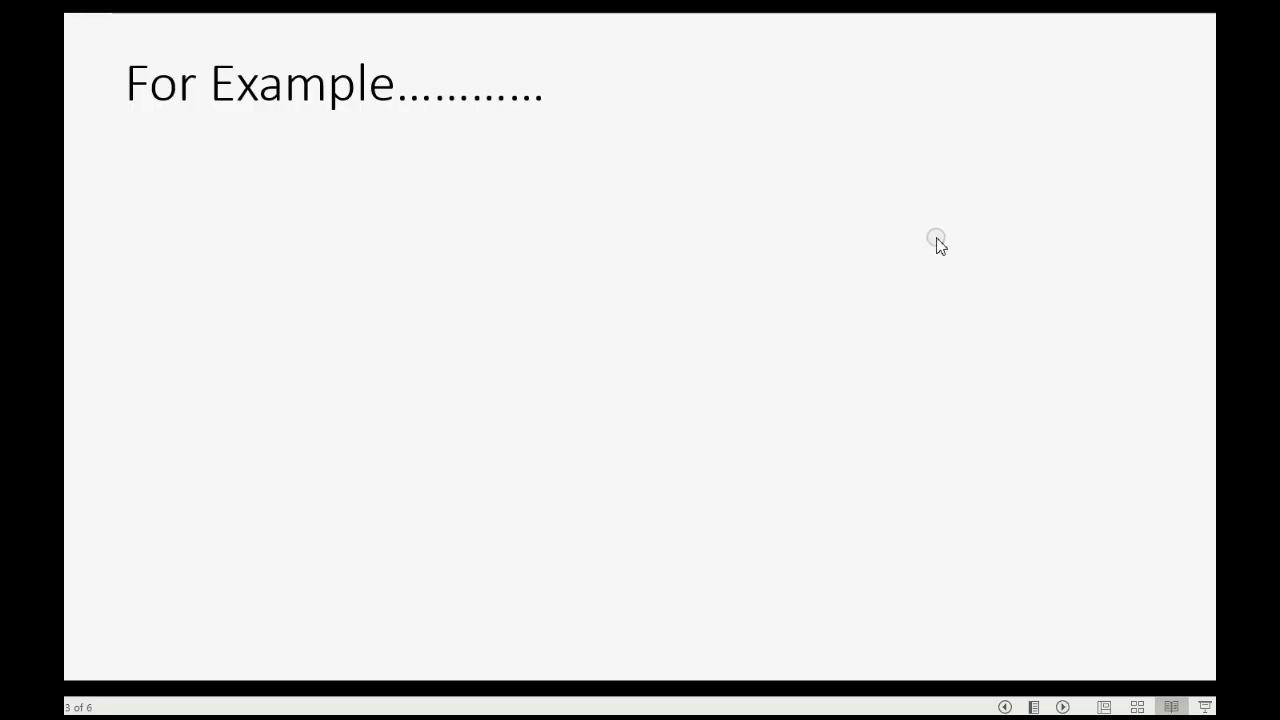
pyautogui.click(938, 244)
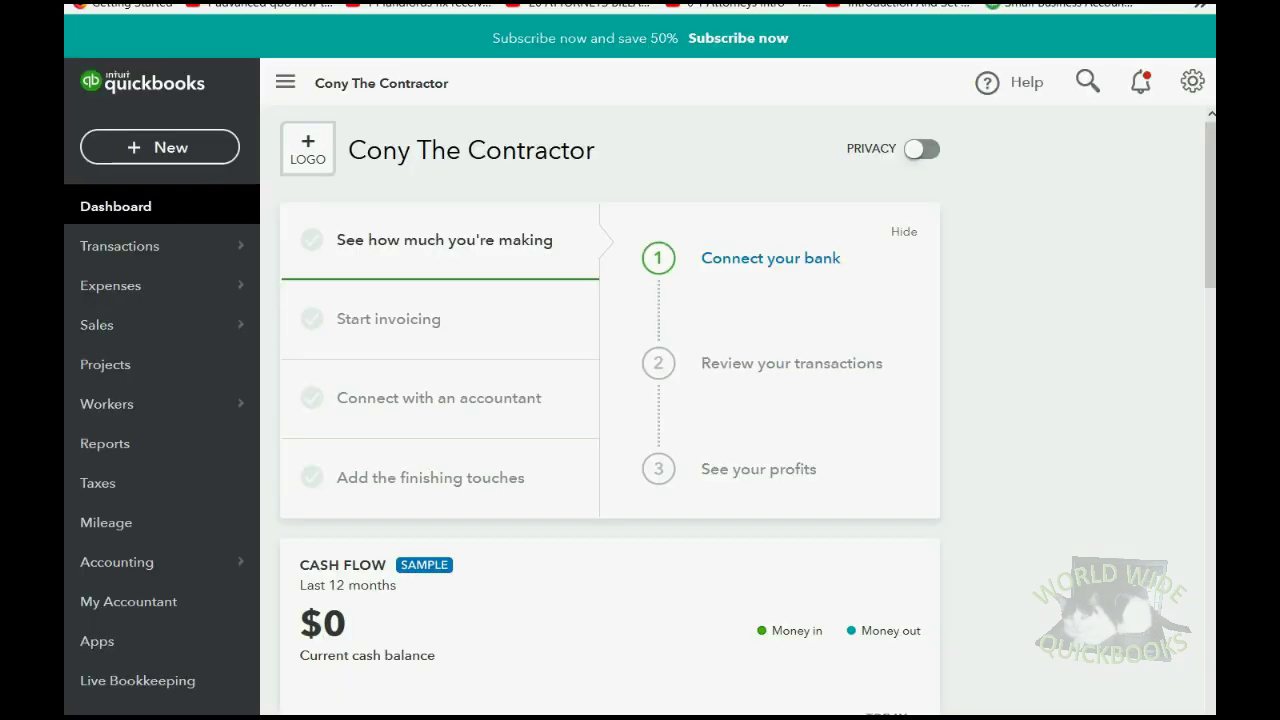
# Start a new vendor check with 03/03/2020 as the payment date.
pyautogui.click(158, 150)
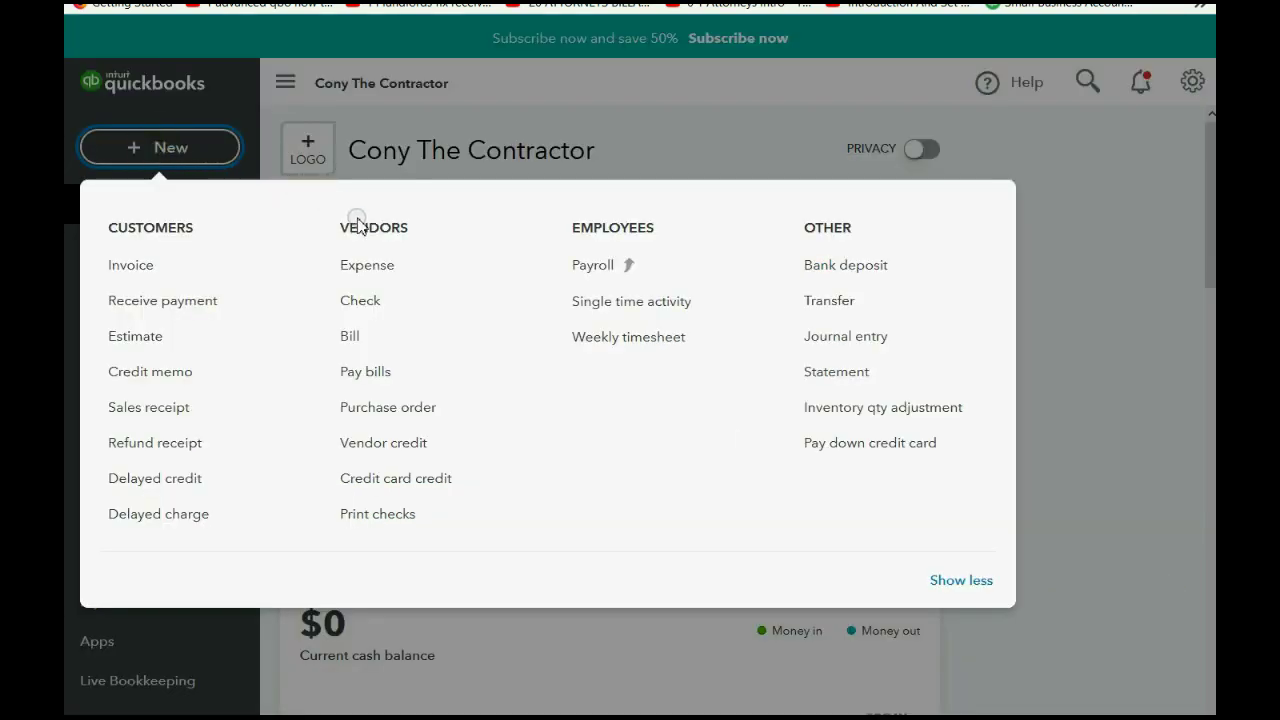
pyautogui.click(360, 304)
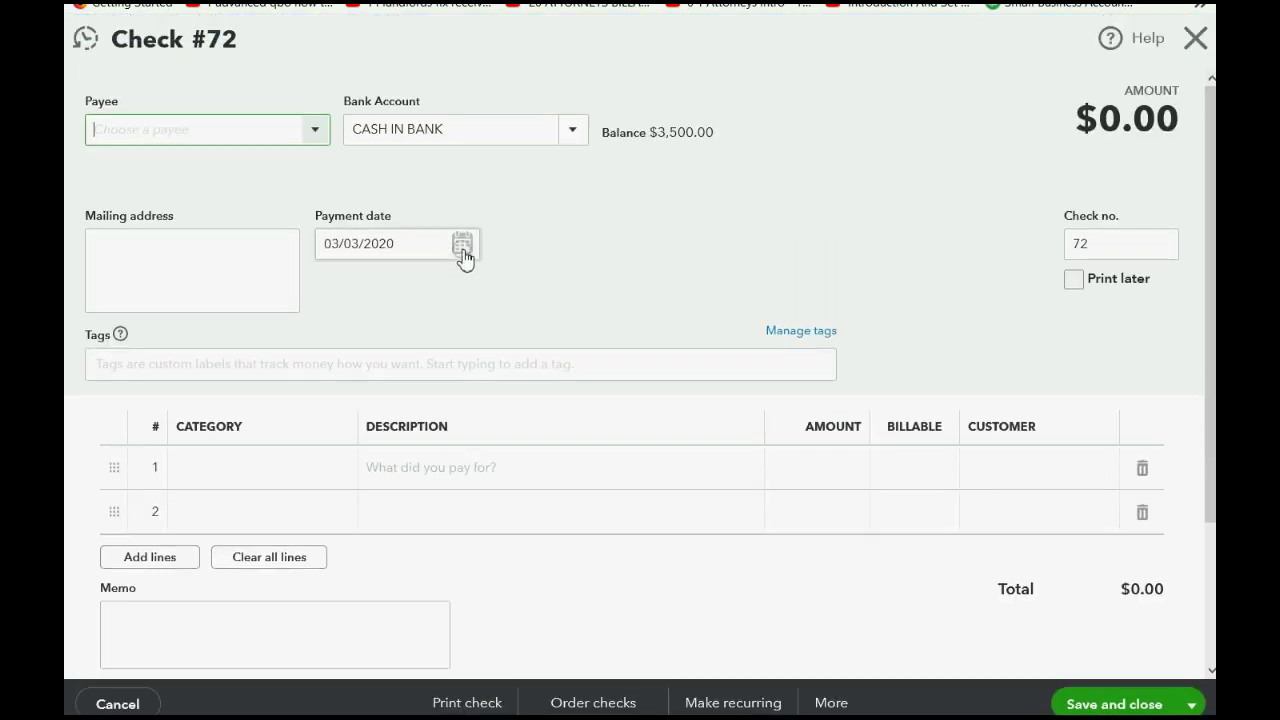
pyautogui.click(462, 244)
pyautogui.click(390, 358)
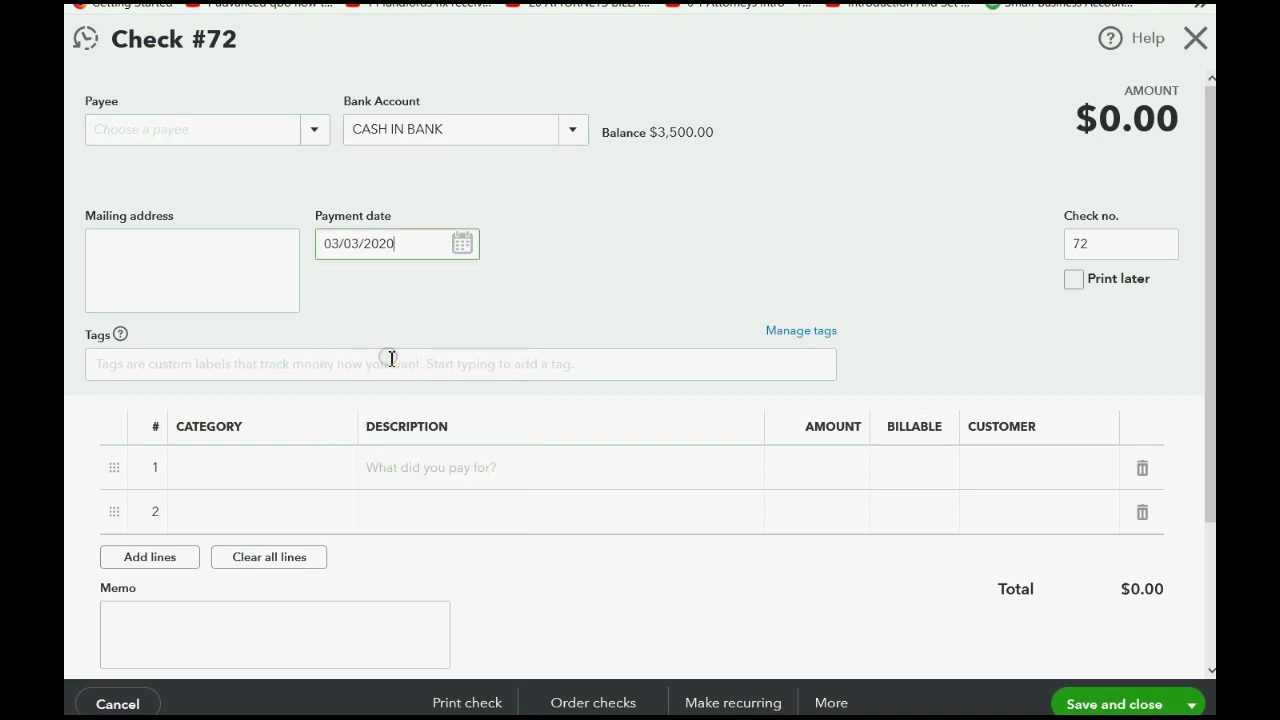
# Set the check's payee to STAPLES OFFICE SUPPLIES and its check number to 71.
pyautogui.click(313, 134)
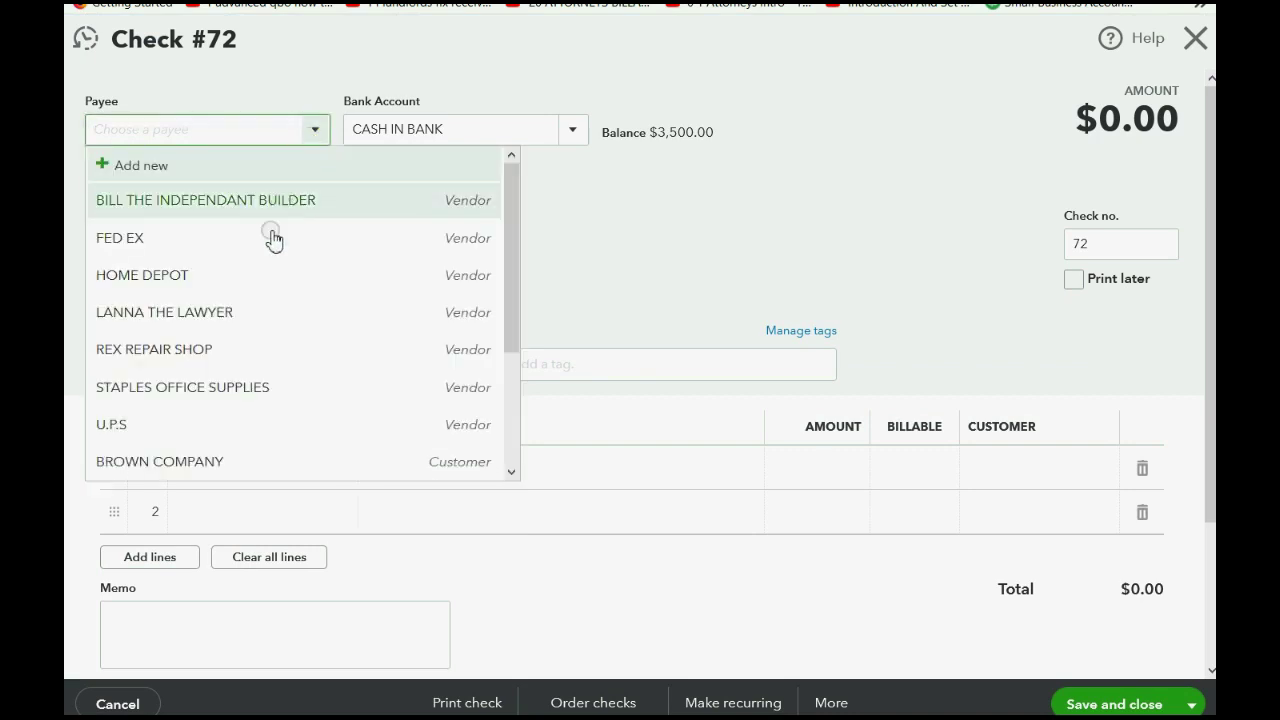
pyautogui.click(269, 387)
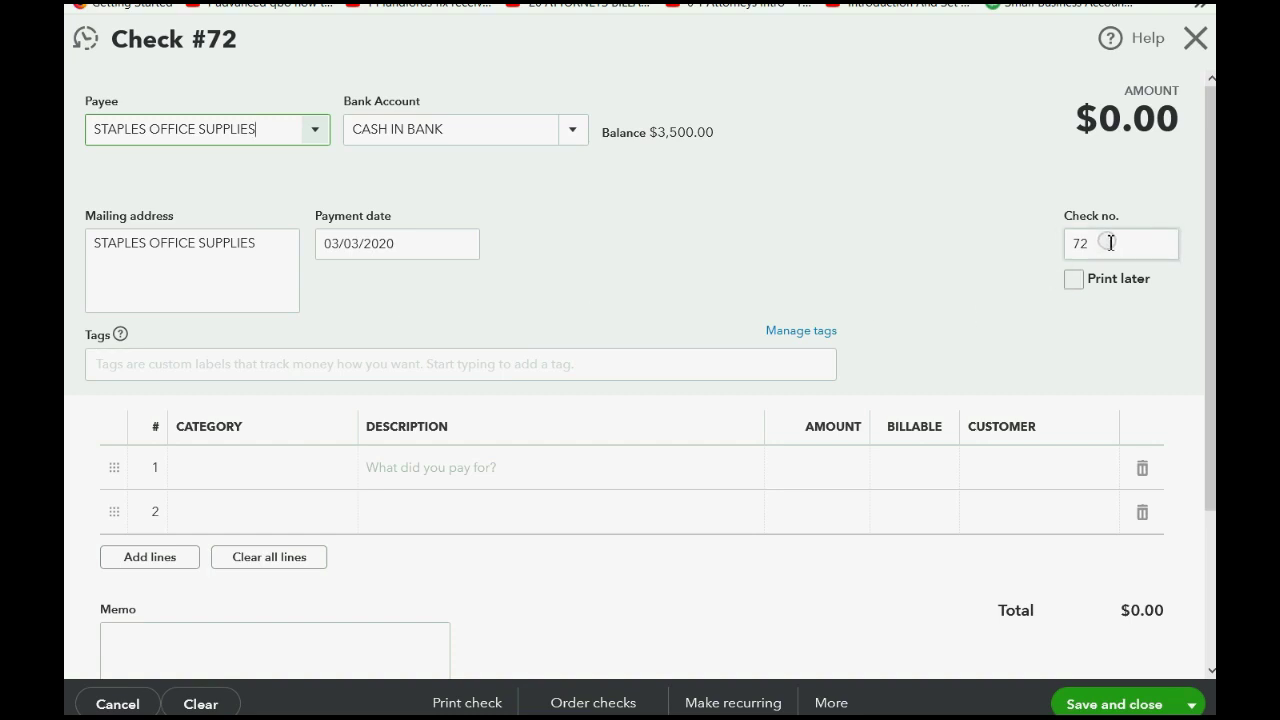
pyautogui.click(1080, 244)
pyautogui.doubleClick(1085, 246)
pyautogui.click(1085, 246)
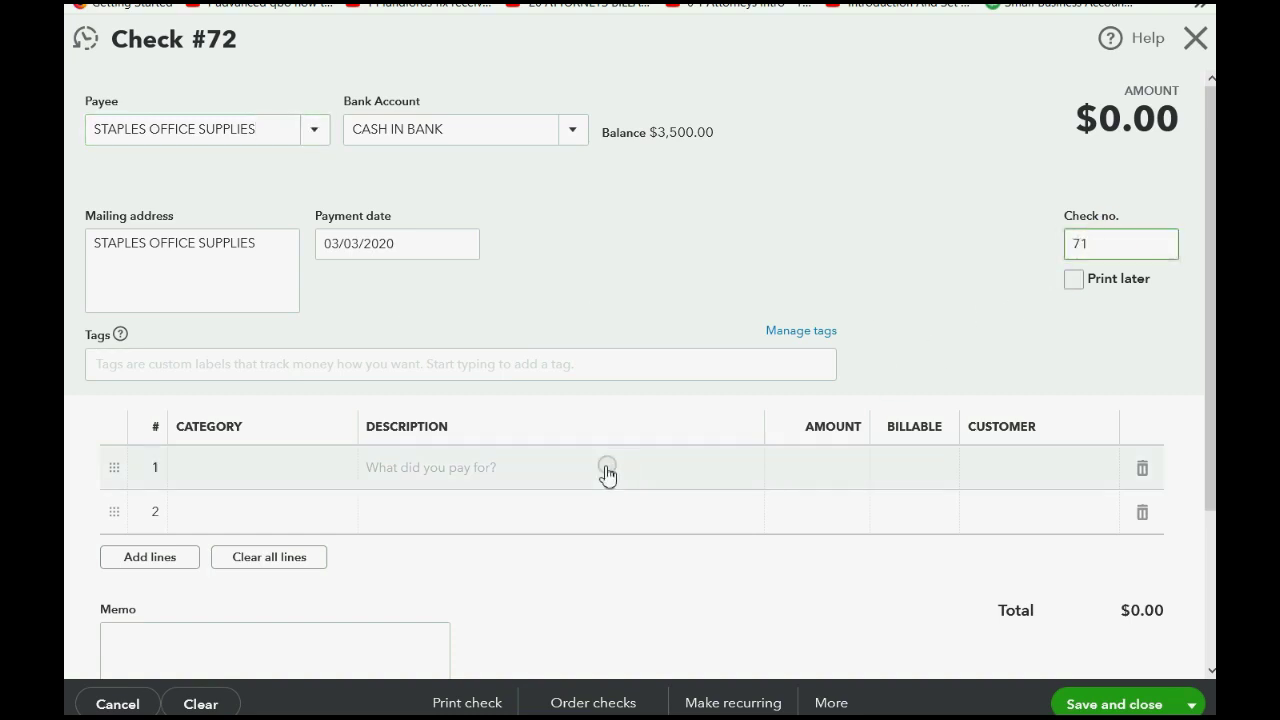
# Fill the check's first line with the category JOB SUPPLIES EXPENSE and an amount of 250.
pyautogui.click(320, 471)
pyautogui.click(348, 474)
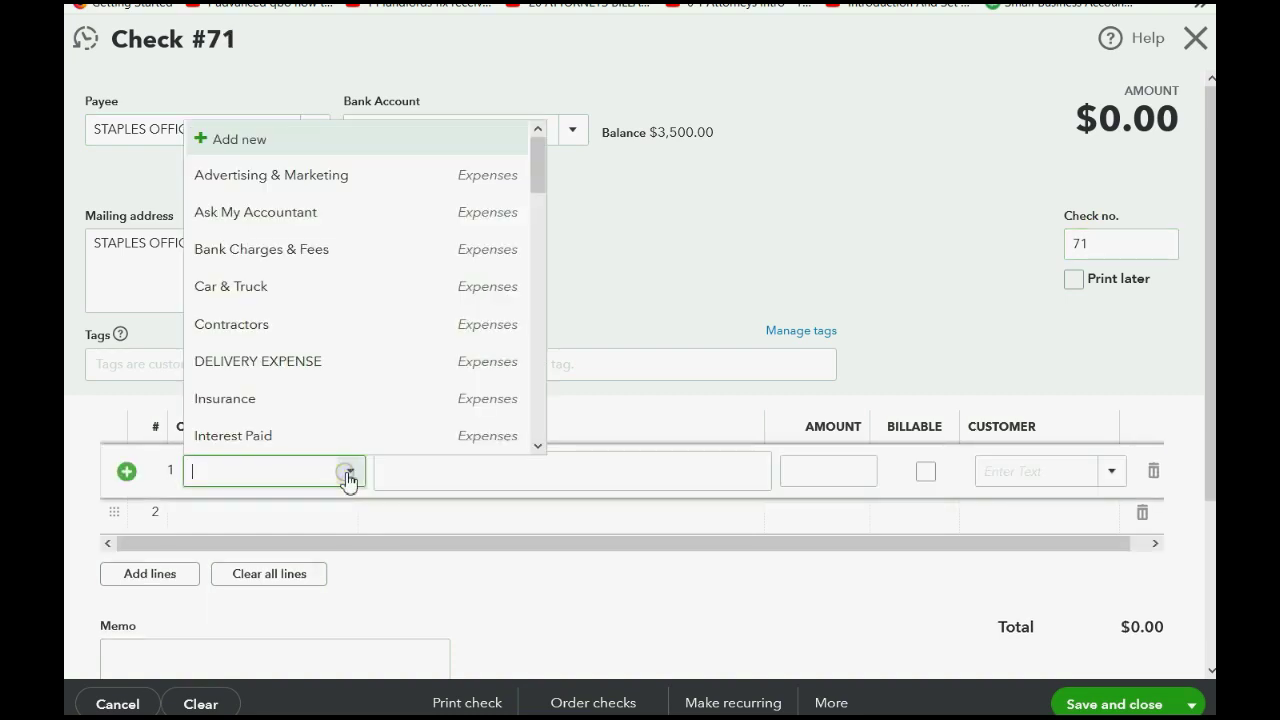
pyautogui.scroll(-3, 358, 413)
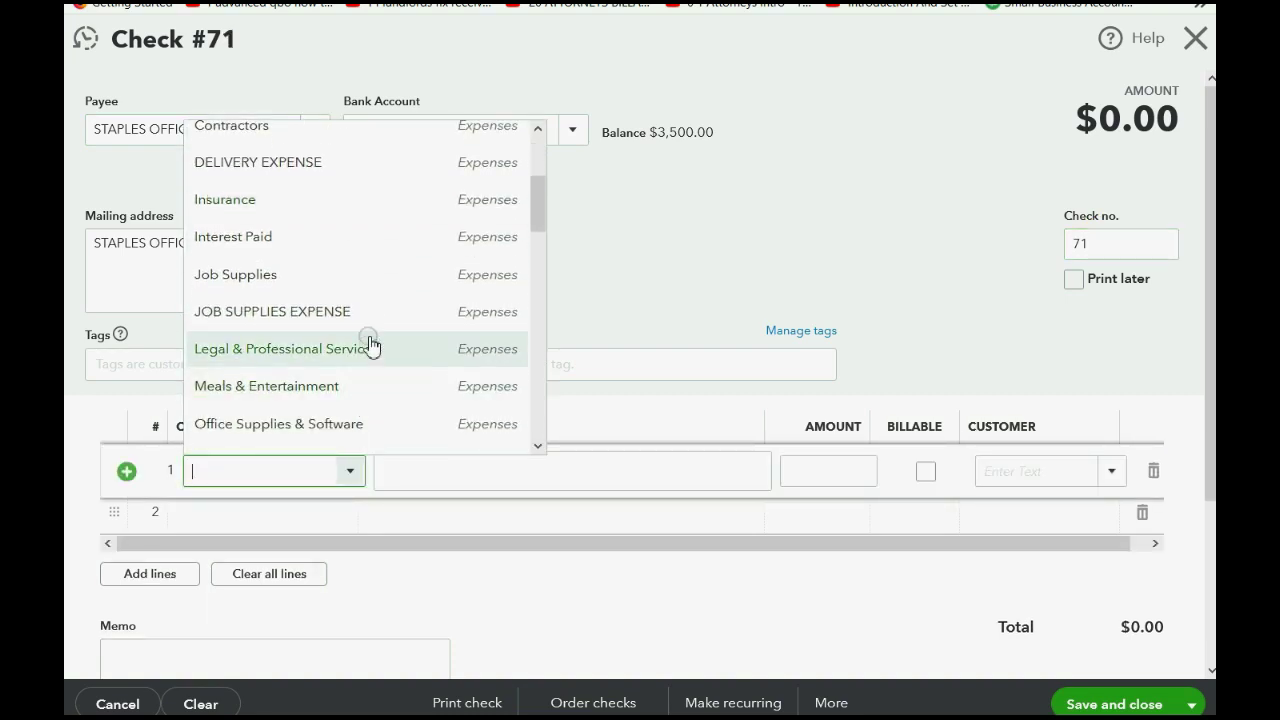
pyautogui.click(368, 322)
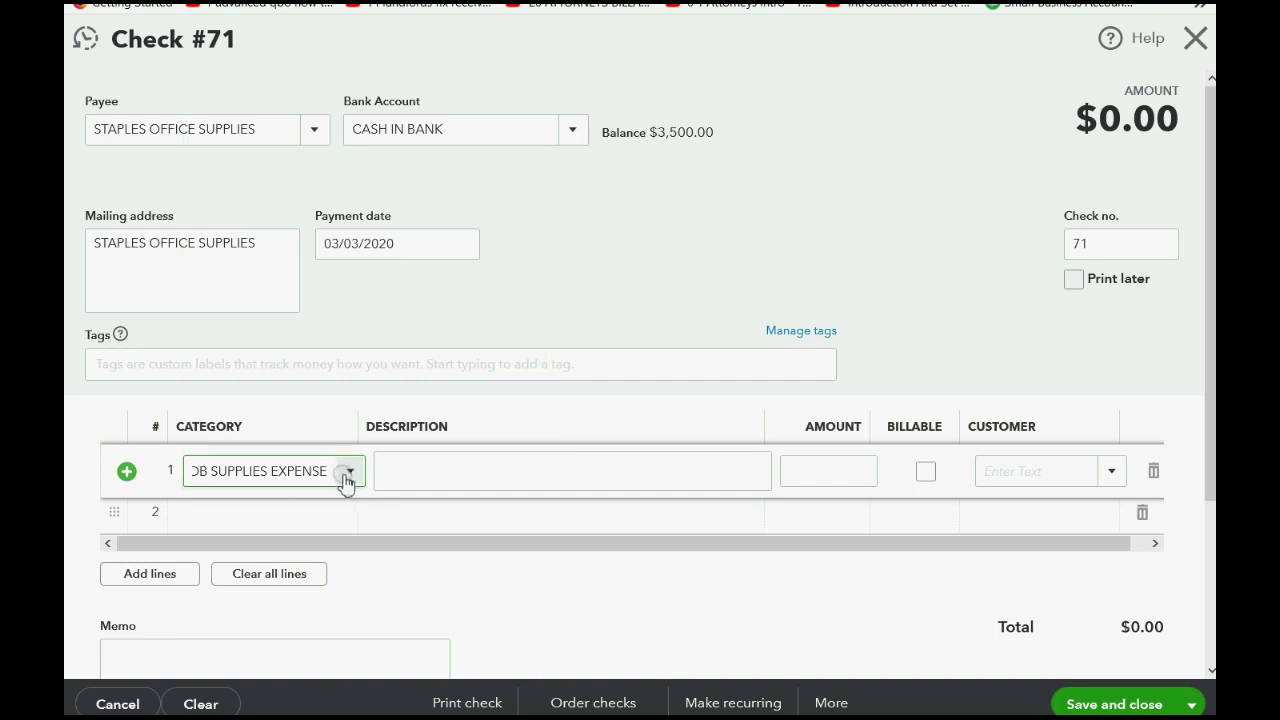
pyautogui.click(790, 472)
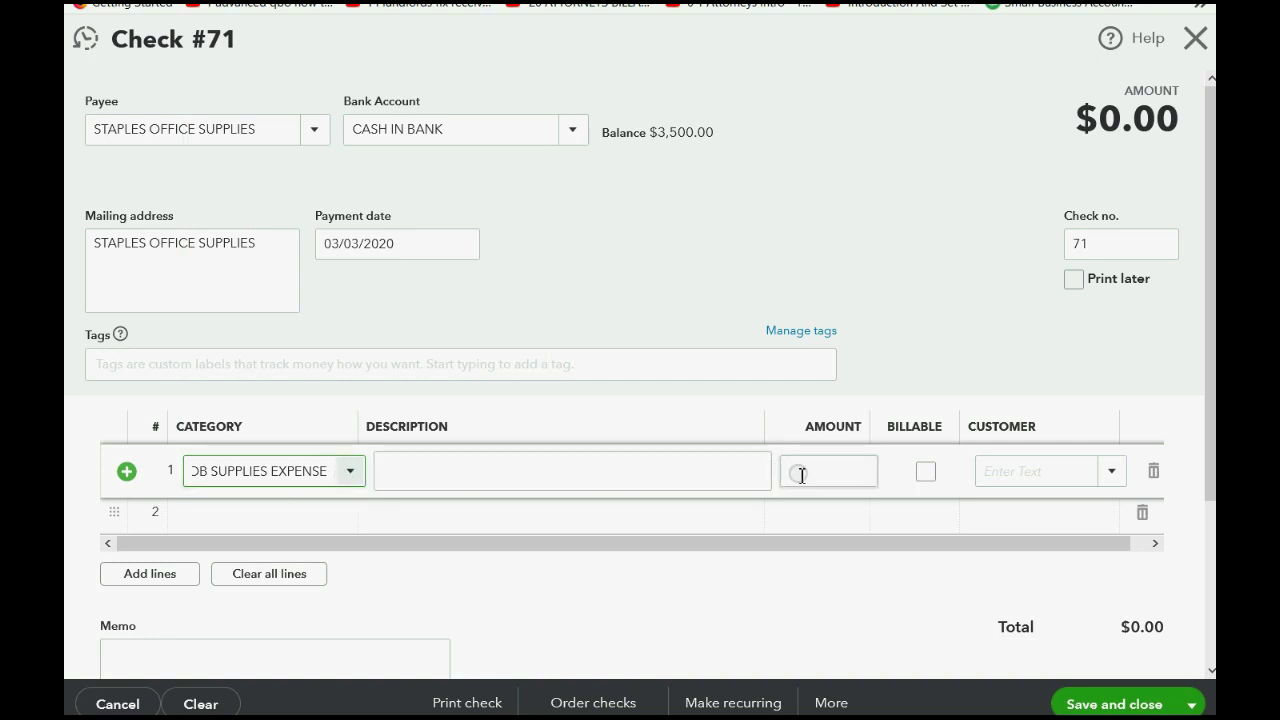
pyautogui.click(802, 475)
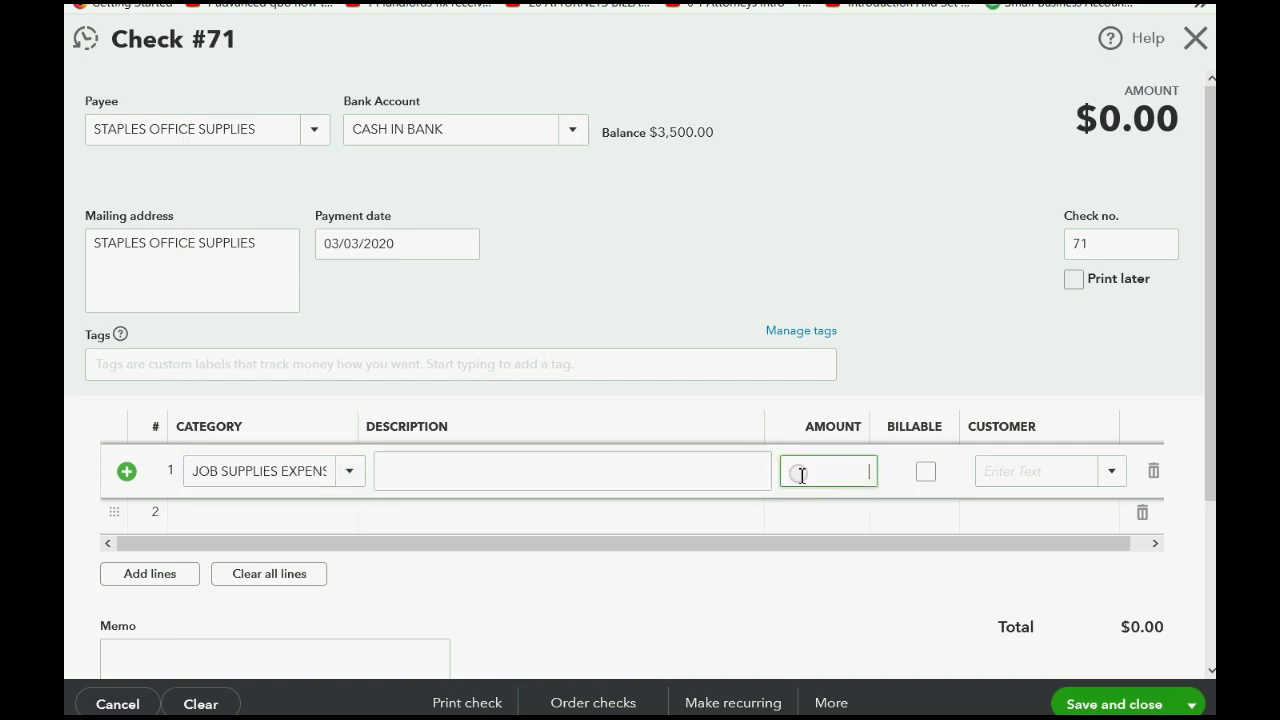
pyautogui.write('250')
# Mark the line as billable to Brown Company's Hanson Place sub-customer, then save and close the check.
pyautogui.click(926, 472)
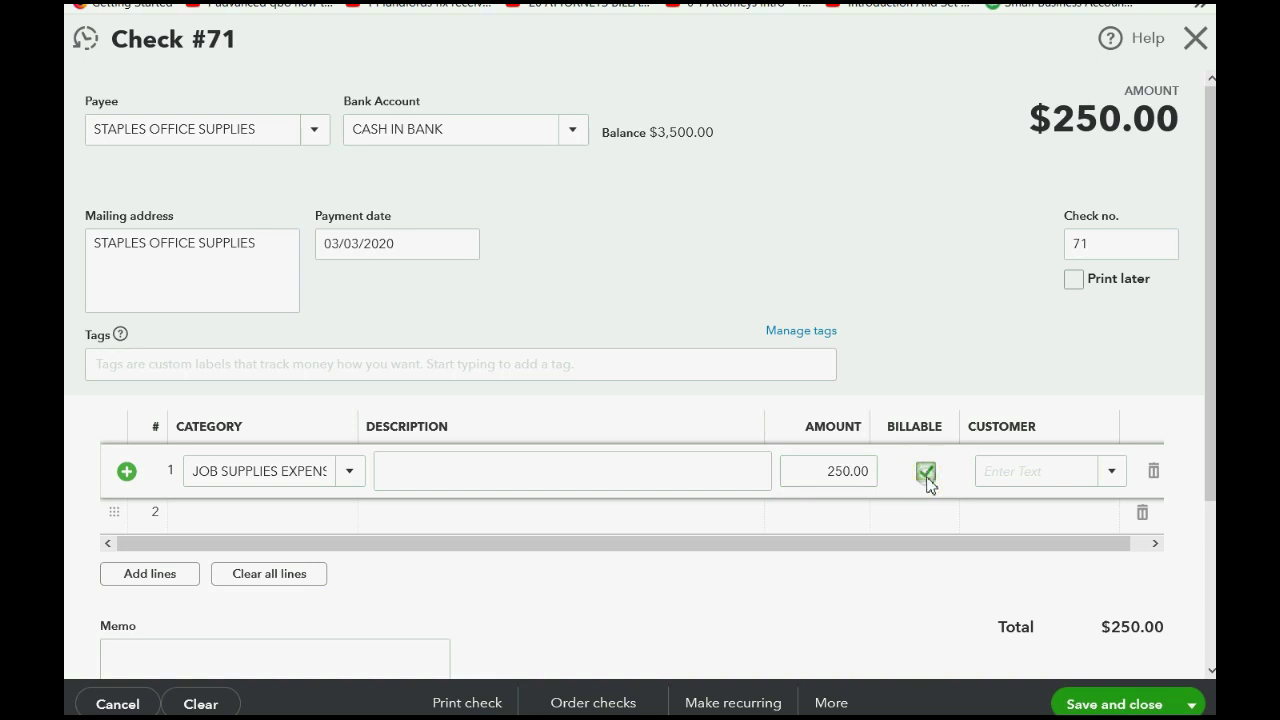
pyautogui.click(1109, 478)
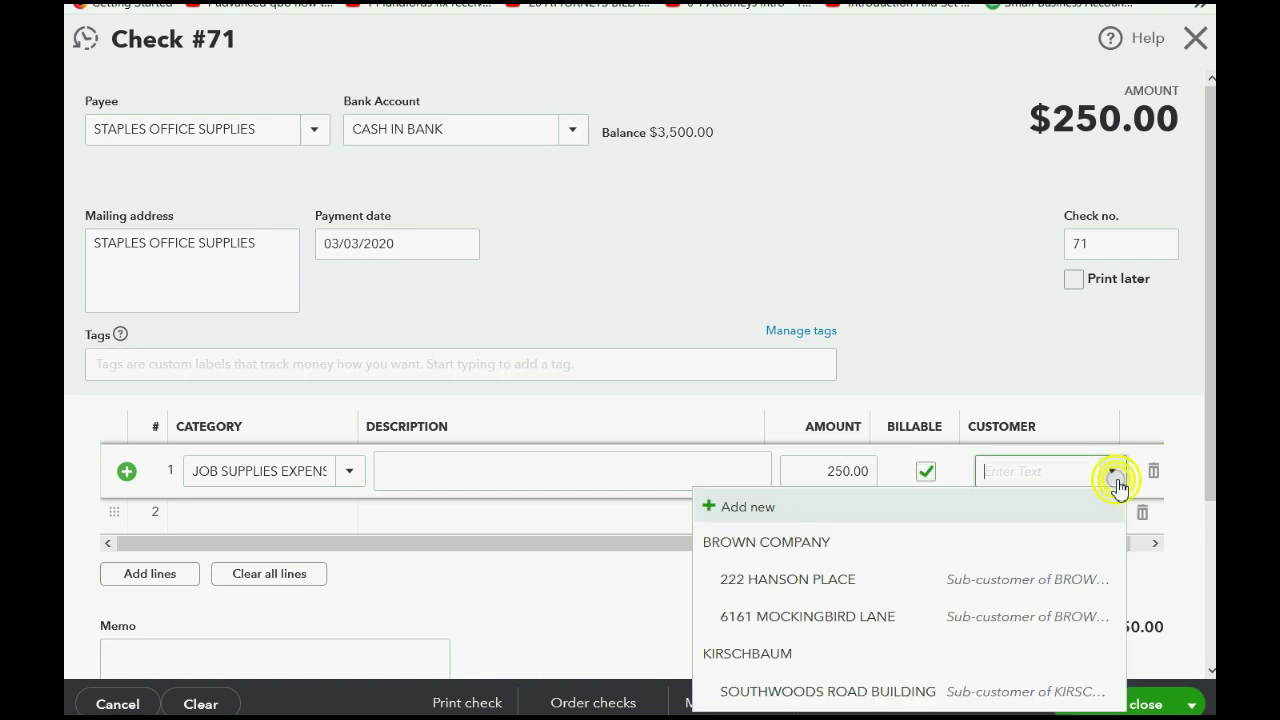
pyautogui.click(866, 582)
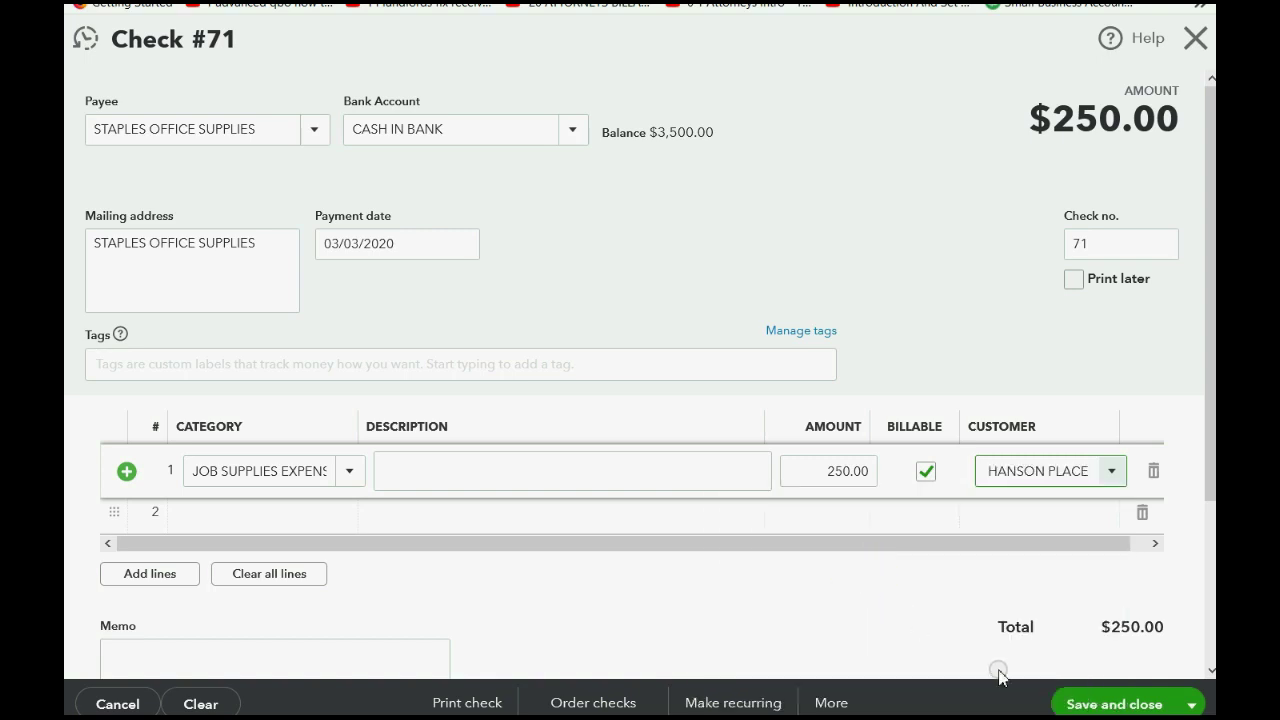
pyautogui.click(1090, 704)
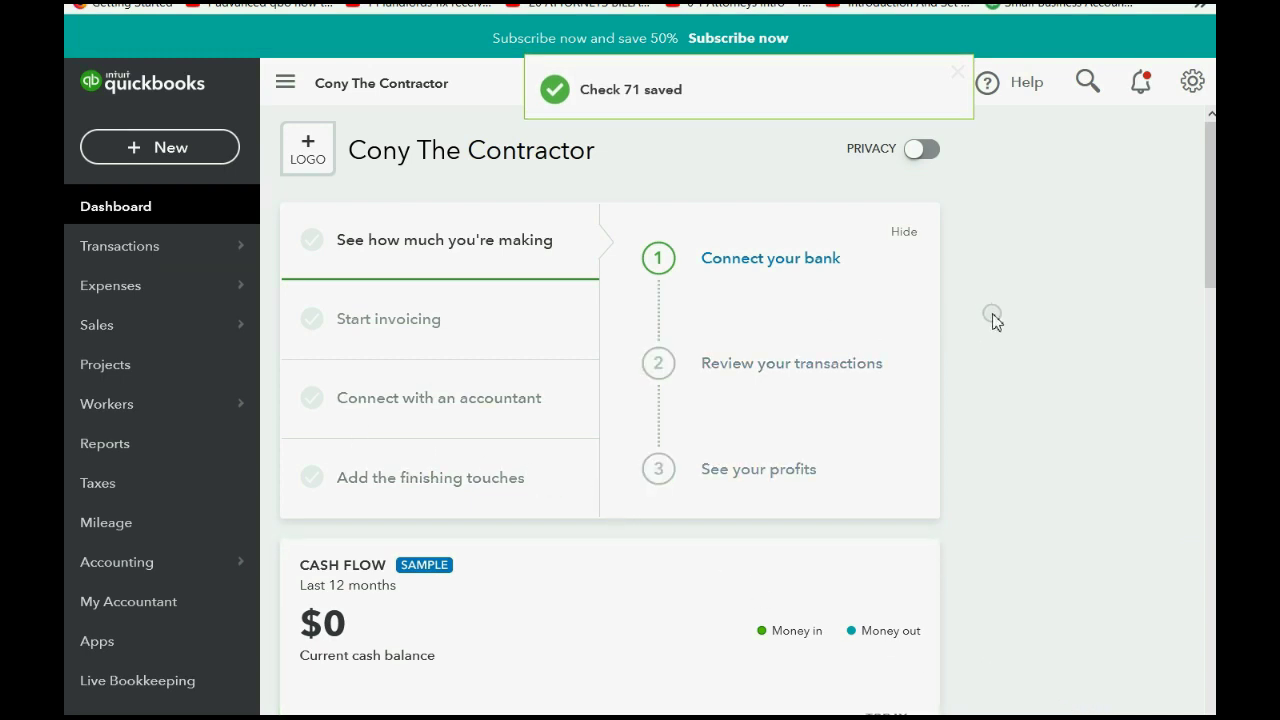
# Open the custom Profit and Loss by Customer report and examine the Hanson Place job's income and job supplies expense.
pyautogui.click(168, 452)
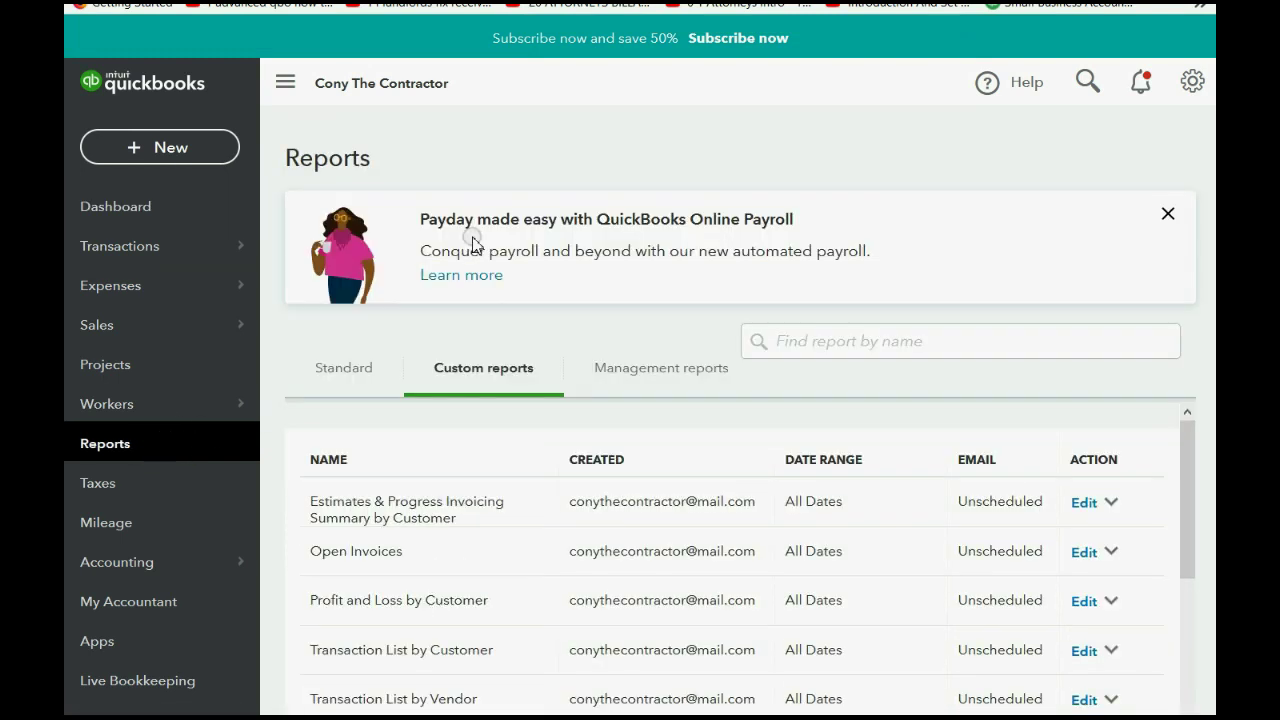
pyautogui.click(390, 600)
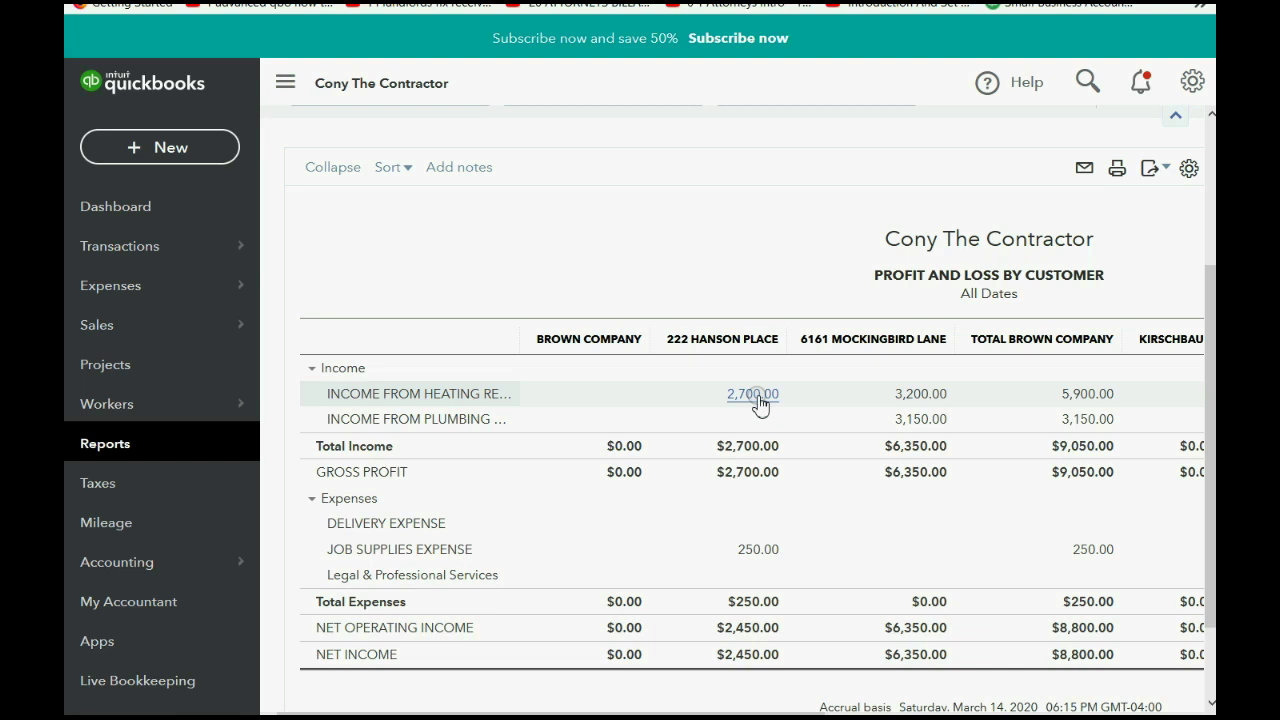
pyautogui.click(760, 549)
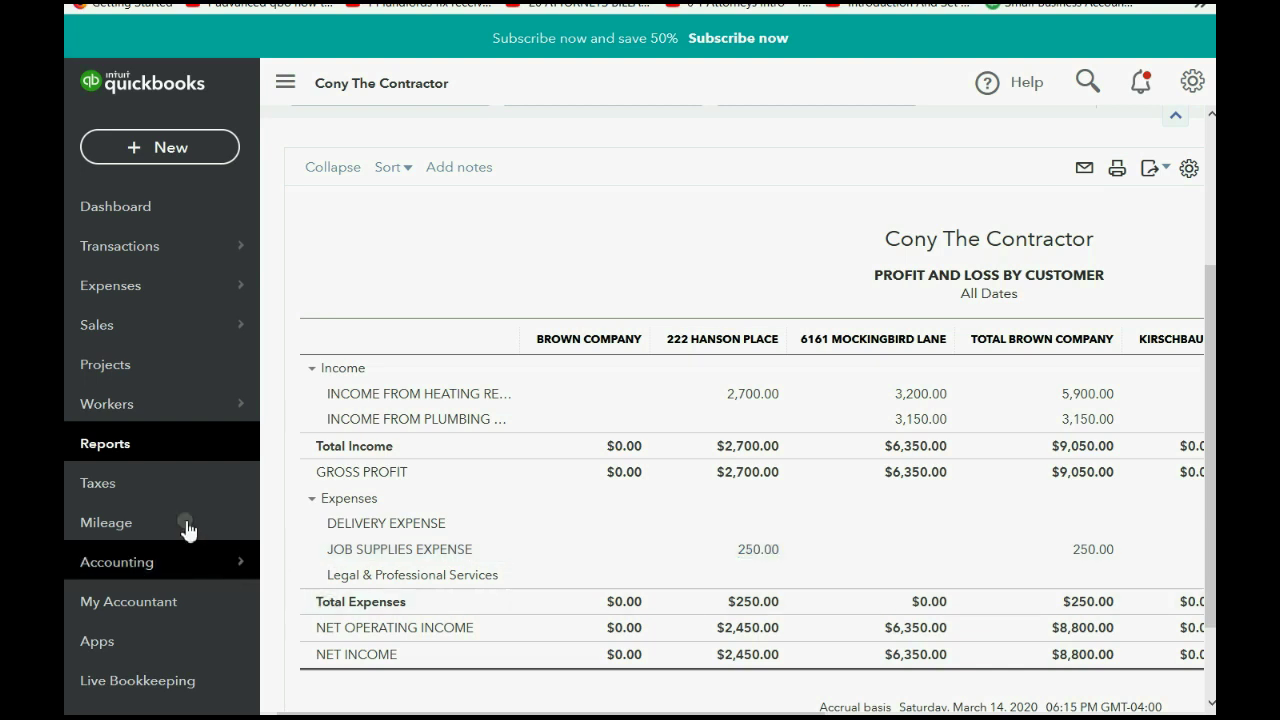
# Open the custom Unbilled Charges report and examine the billable expense charge listed for the Hanson Place job.
pyautogui.click(131, 444)
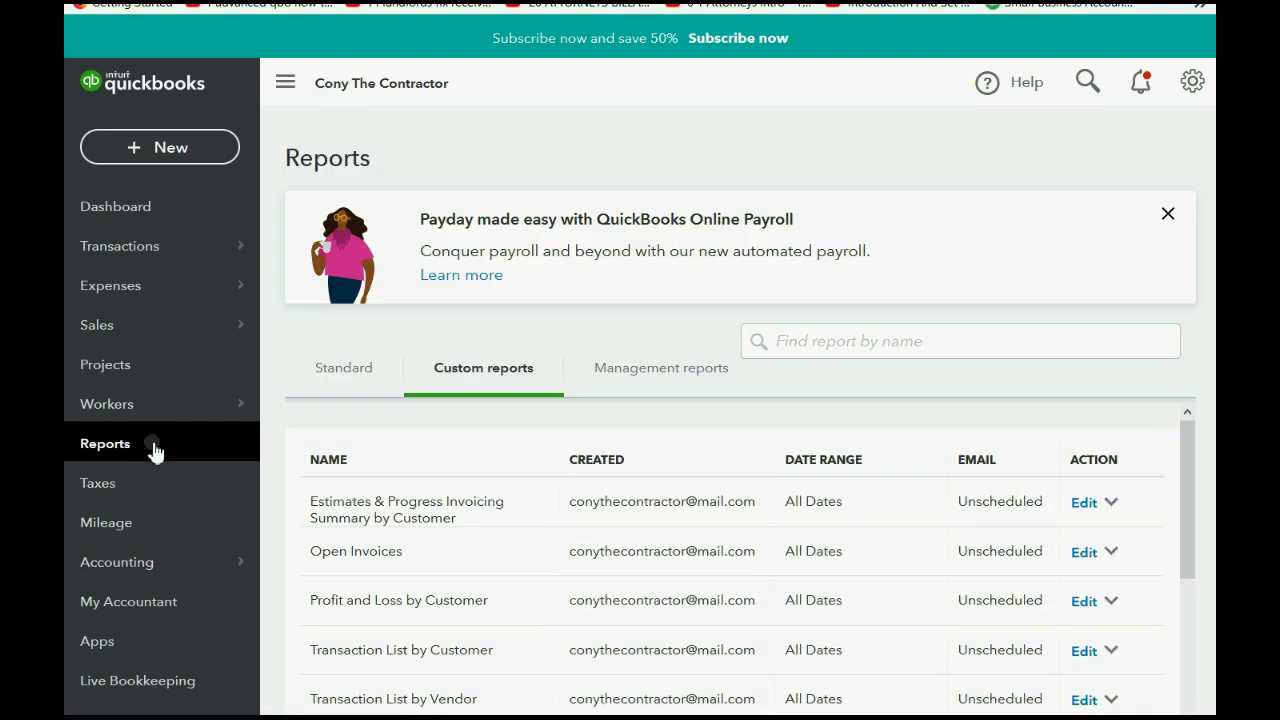
pyautogui.click(462, 372)
pyautogui.scroll(-3, 486, 509)
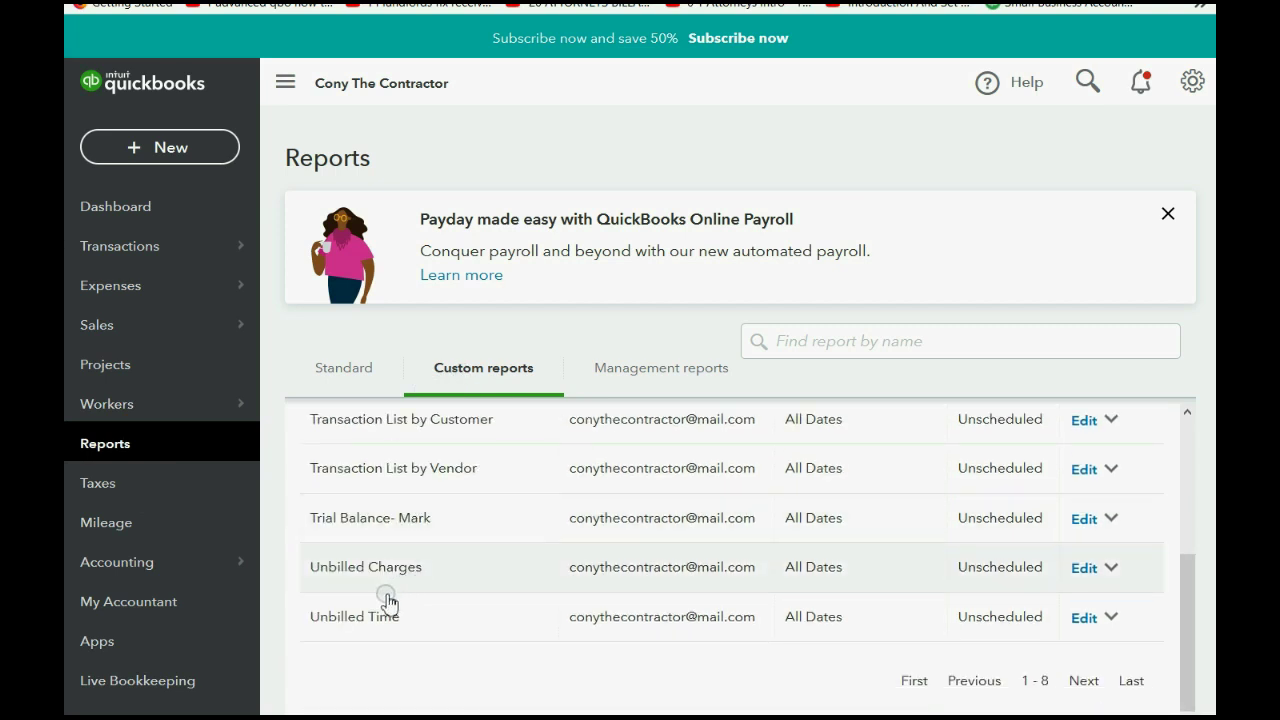
pyautogui.click(374, 568)
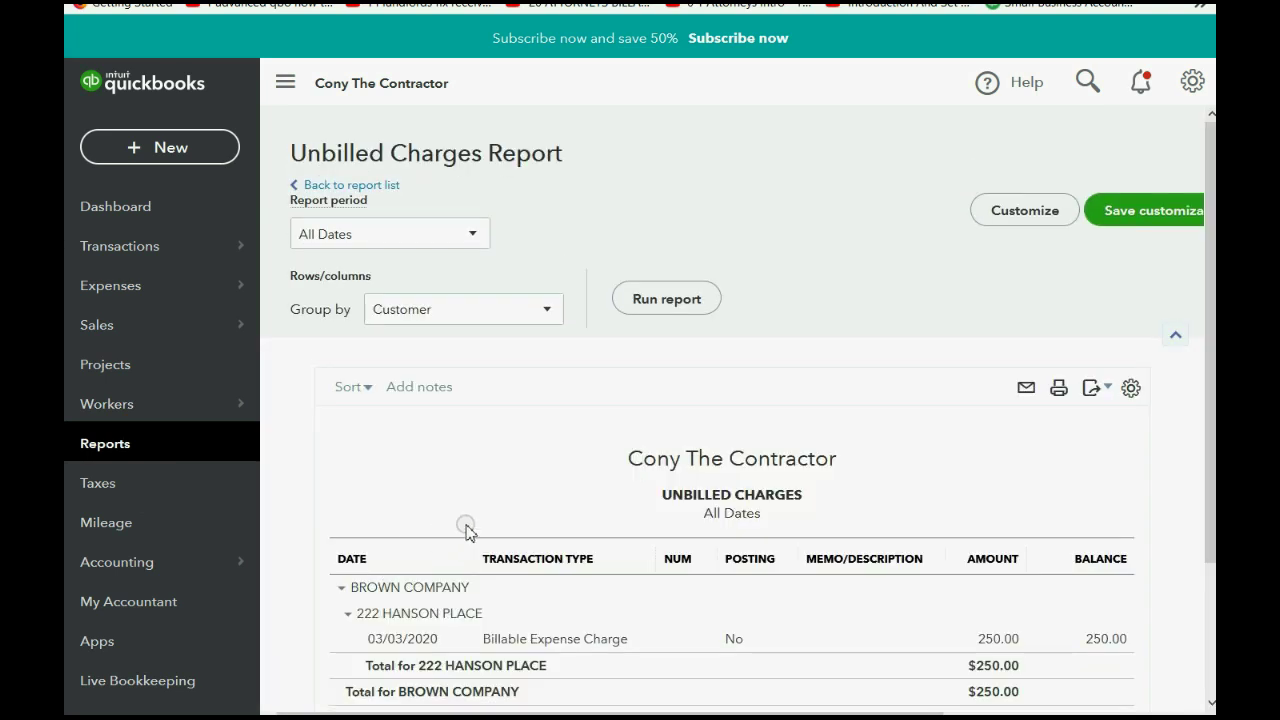
pyautogui.scroll(-1, 513, 503)
pyautogui.scroll(-1, 515, 503)
pyautogui.click(740, 474)
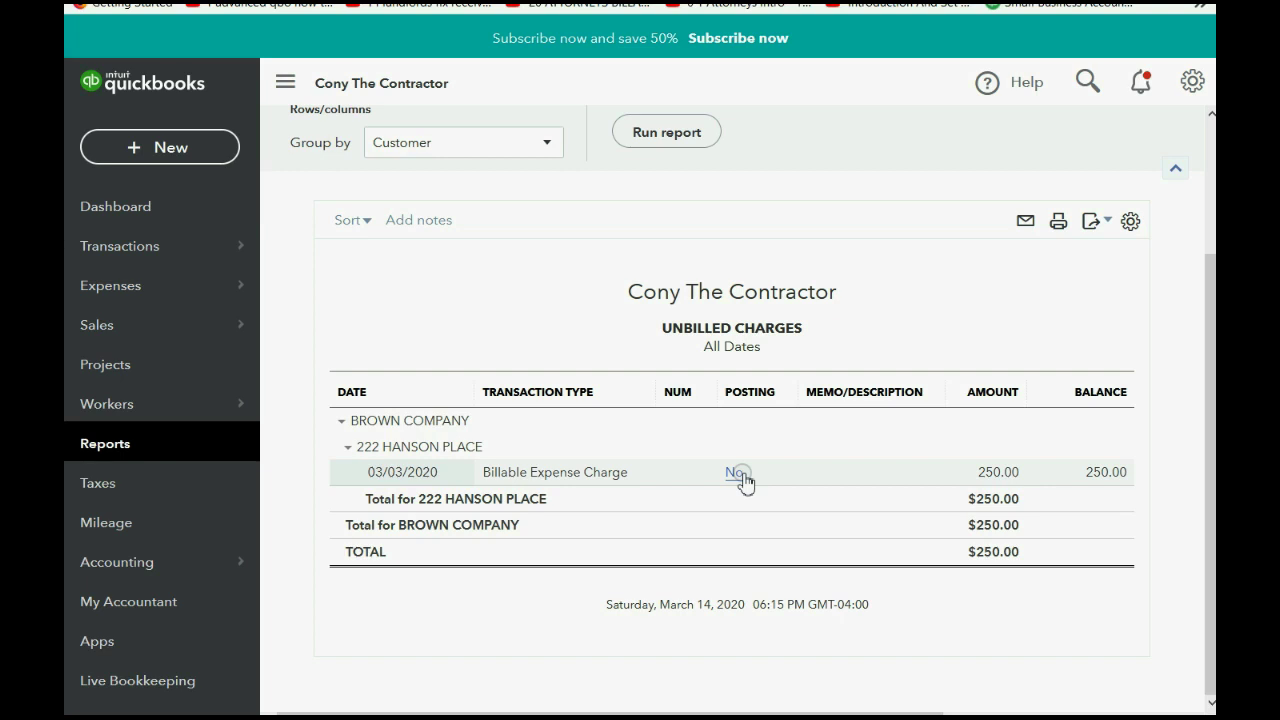
pyautogui.hotkey('alt', 'Tab')
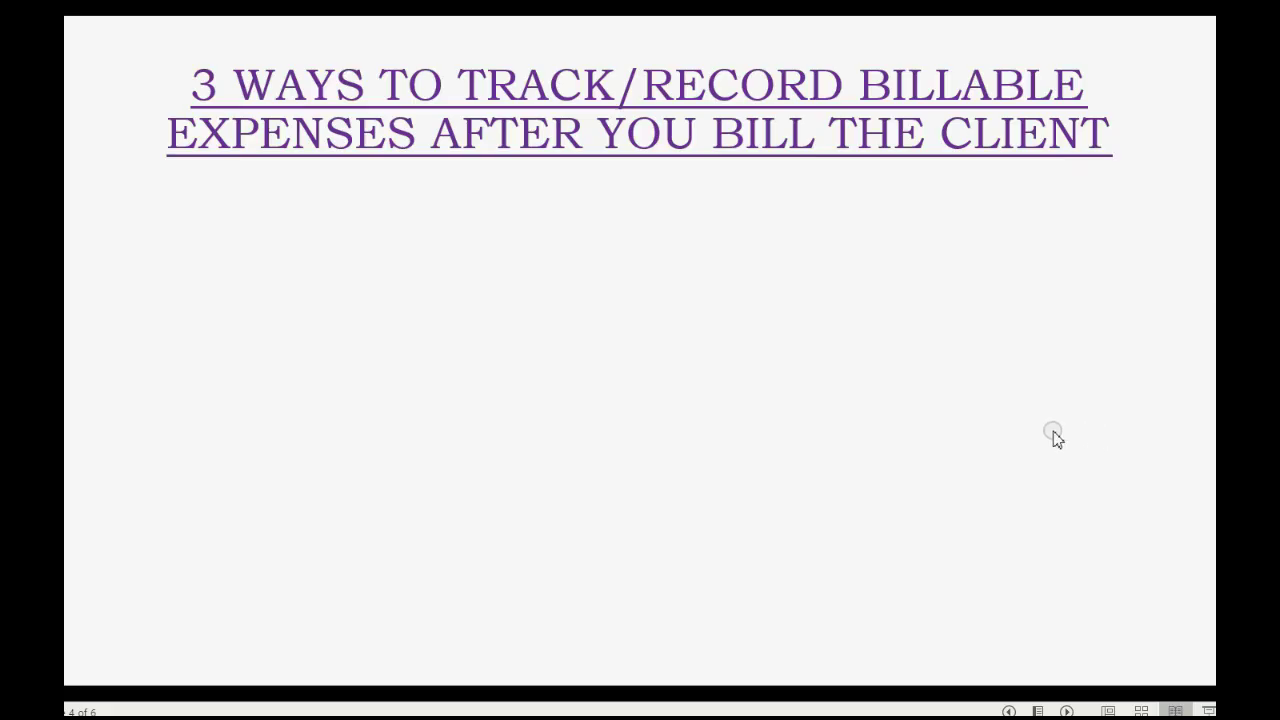
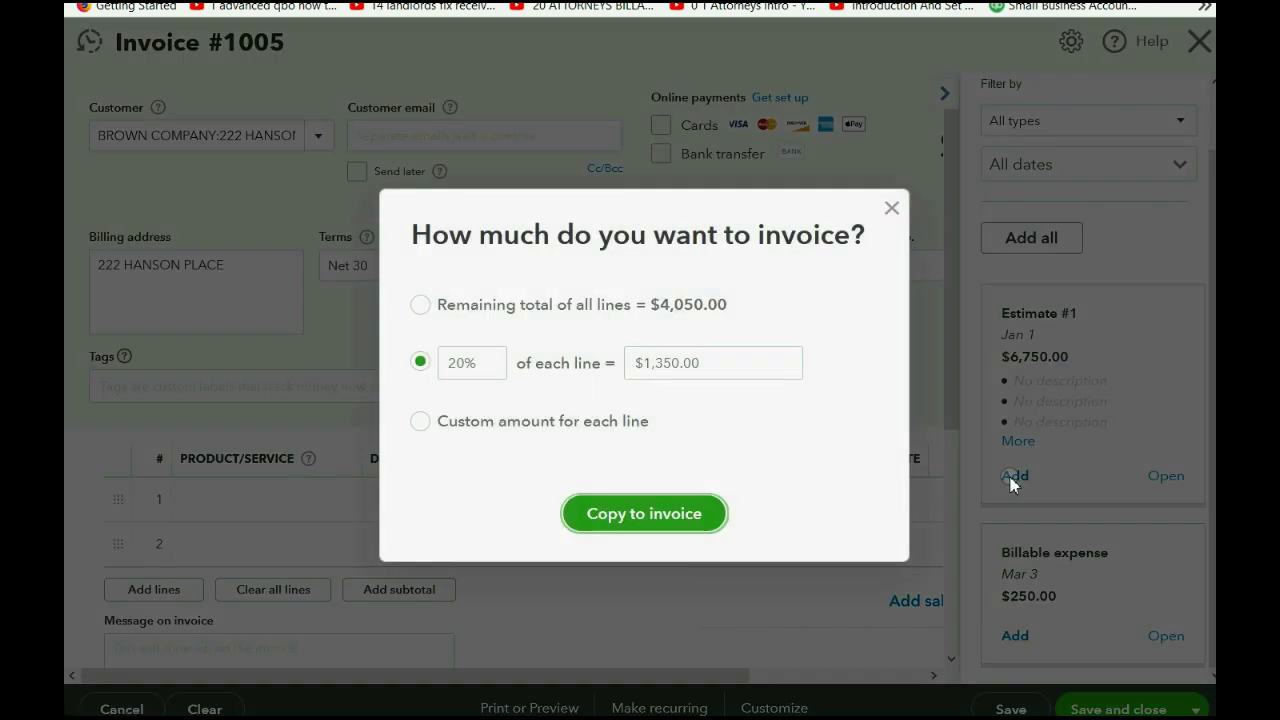
# Copy Estimate #1 to the Hanson Place invoice at 20% of each line.
pyautogui.click(455, 368)
pyautogui.click(455, 366)
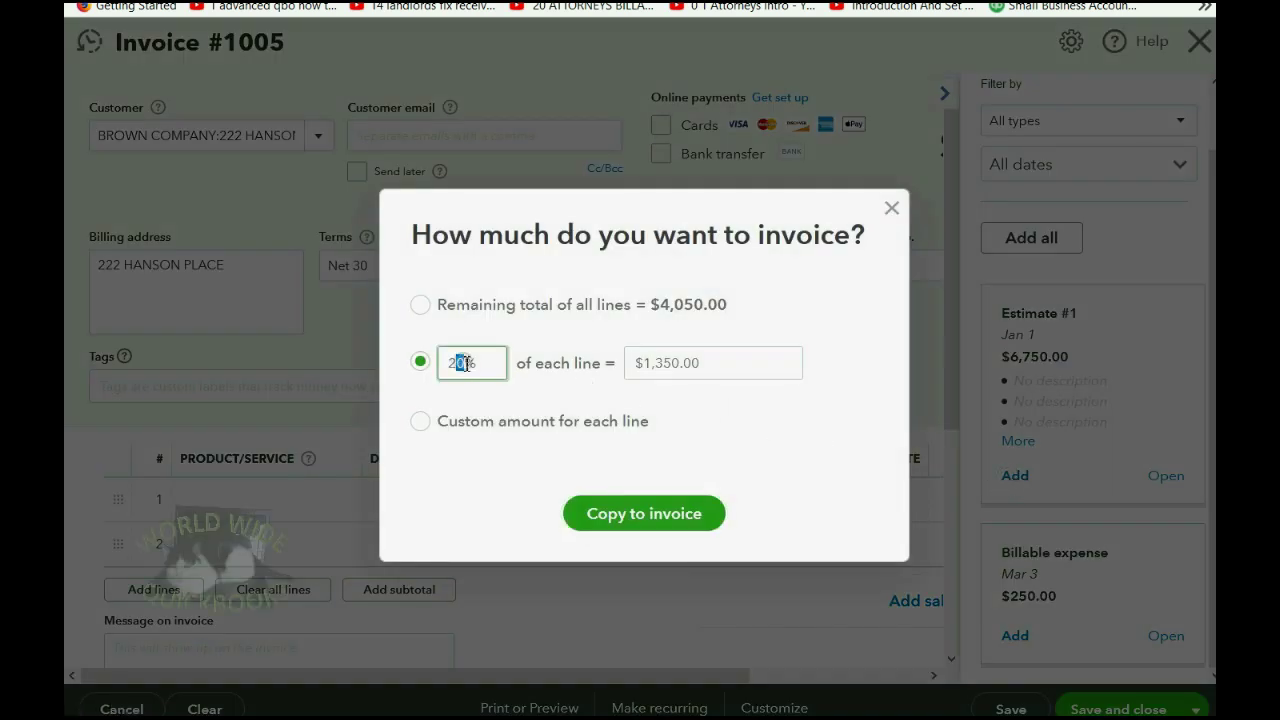
pyautogui.click(463, 363)
pyautogui.press('Tab')
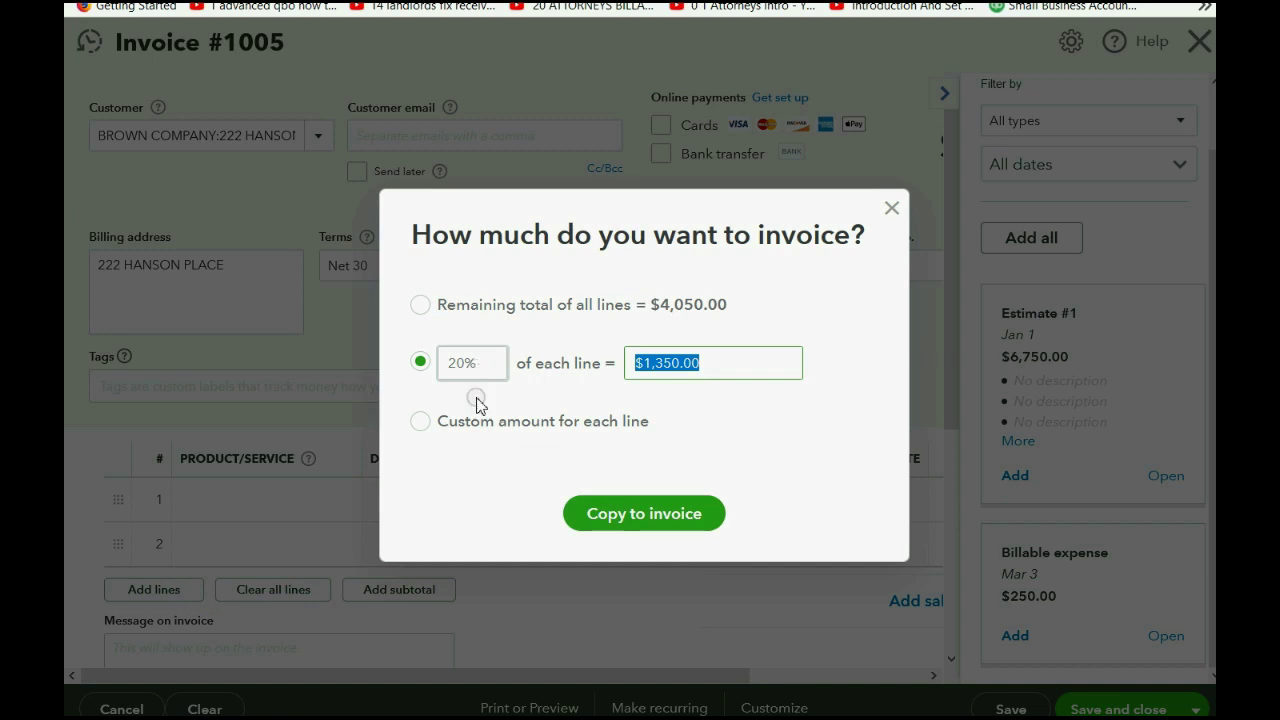
pyautogui.click(631, 514)
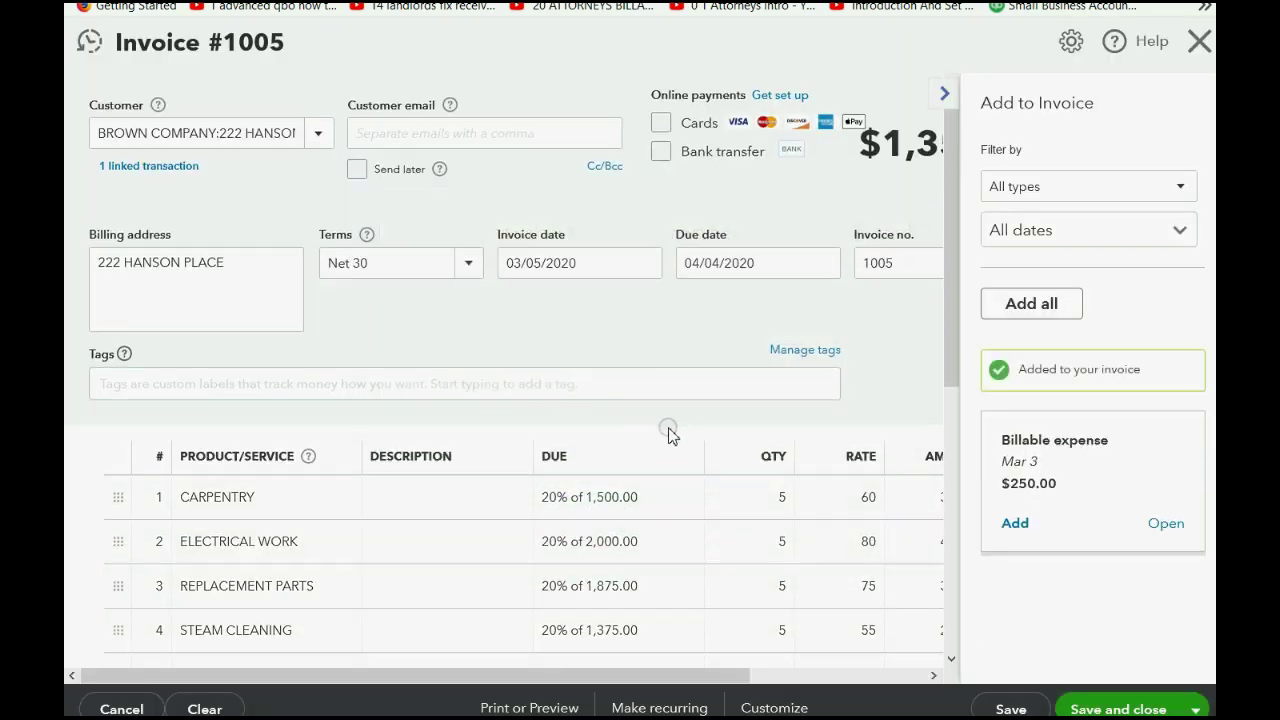
# Add the March 3 billable expense of $250.00 to the Hanson Place invoice.
pyautogui.scroll(-2, 669, 434)
pyautogui.scroll(1, 669, 434)
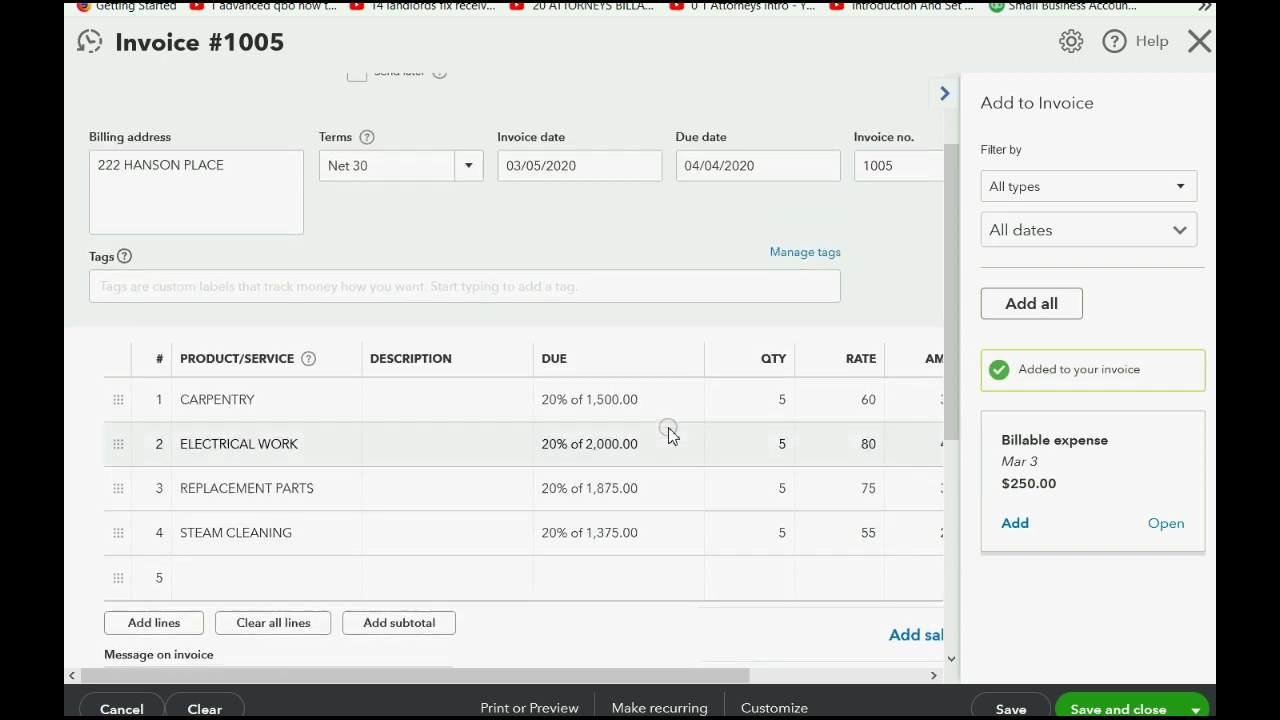
pyautogui.moveTo(436, 684); pyautogui.dragTo(382, 690)
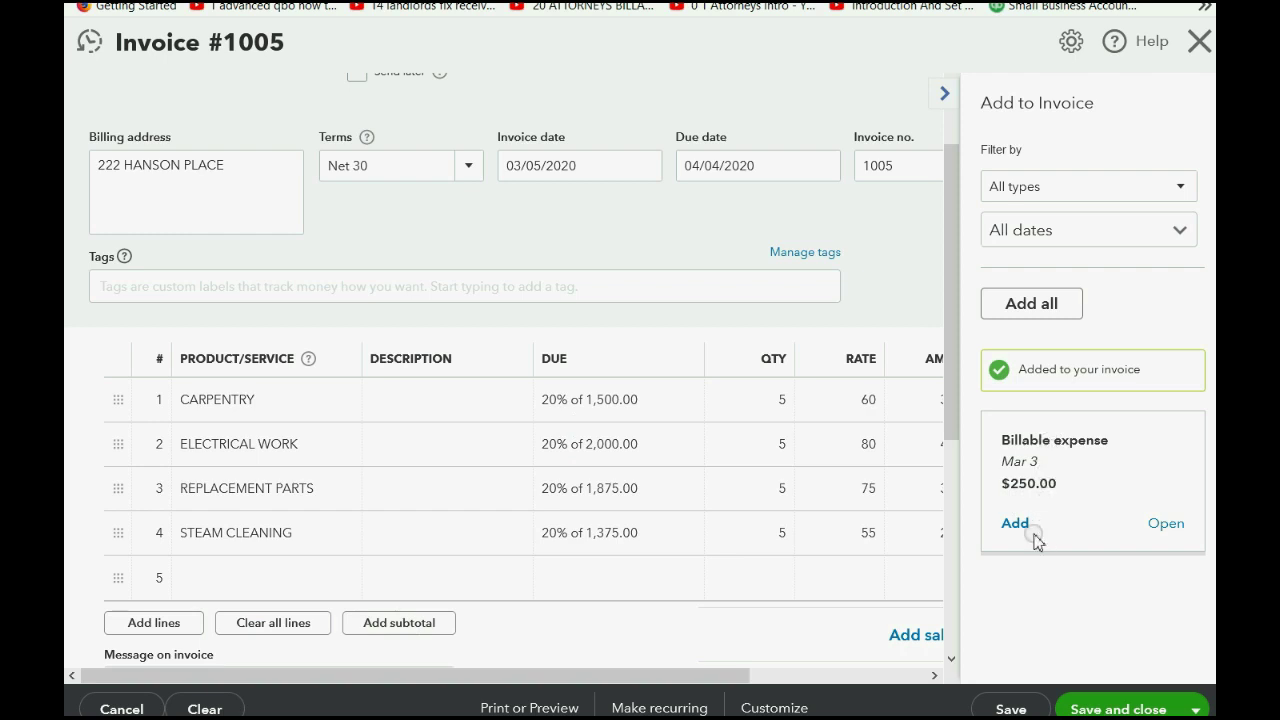
pyautogui.click(1015, 524)
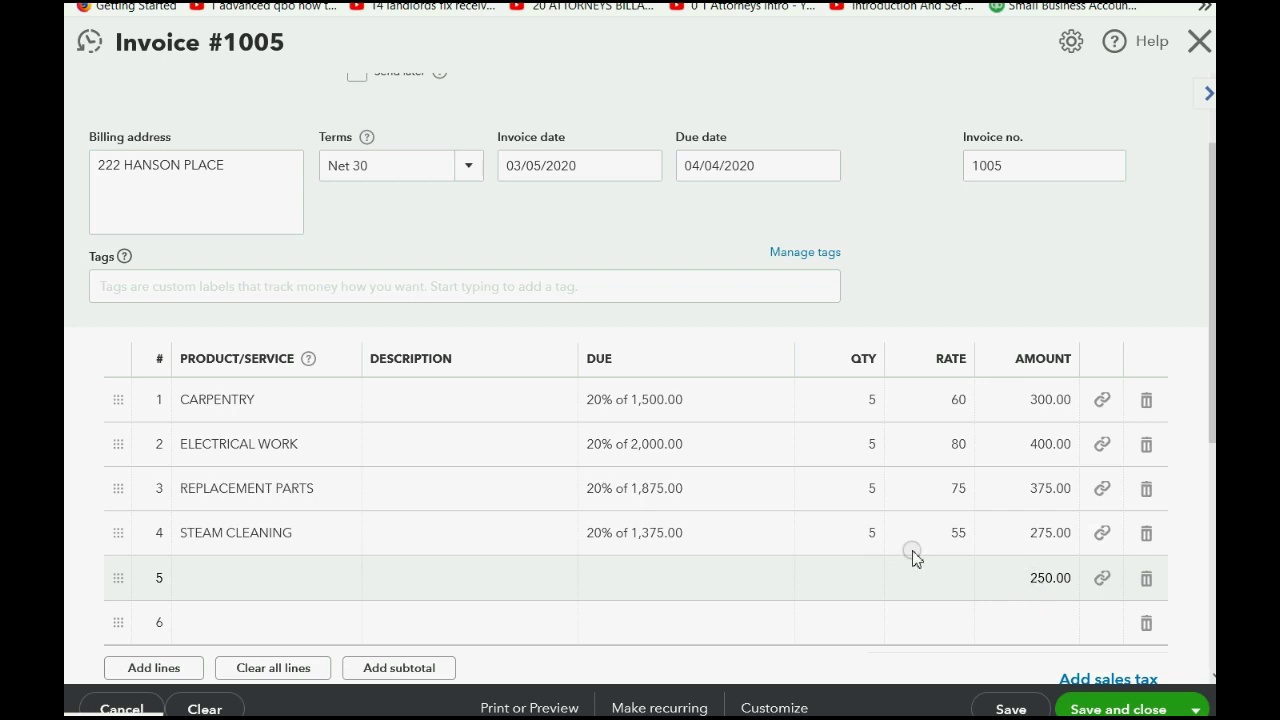
# Enter JOB SUPPLIES as the description of the billable expense line, then save and close the invoice.
pyautogui.click(491, 576)
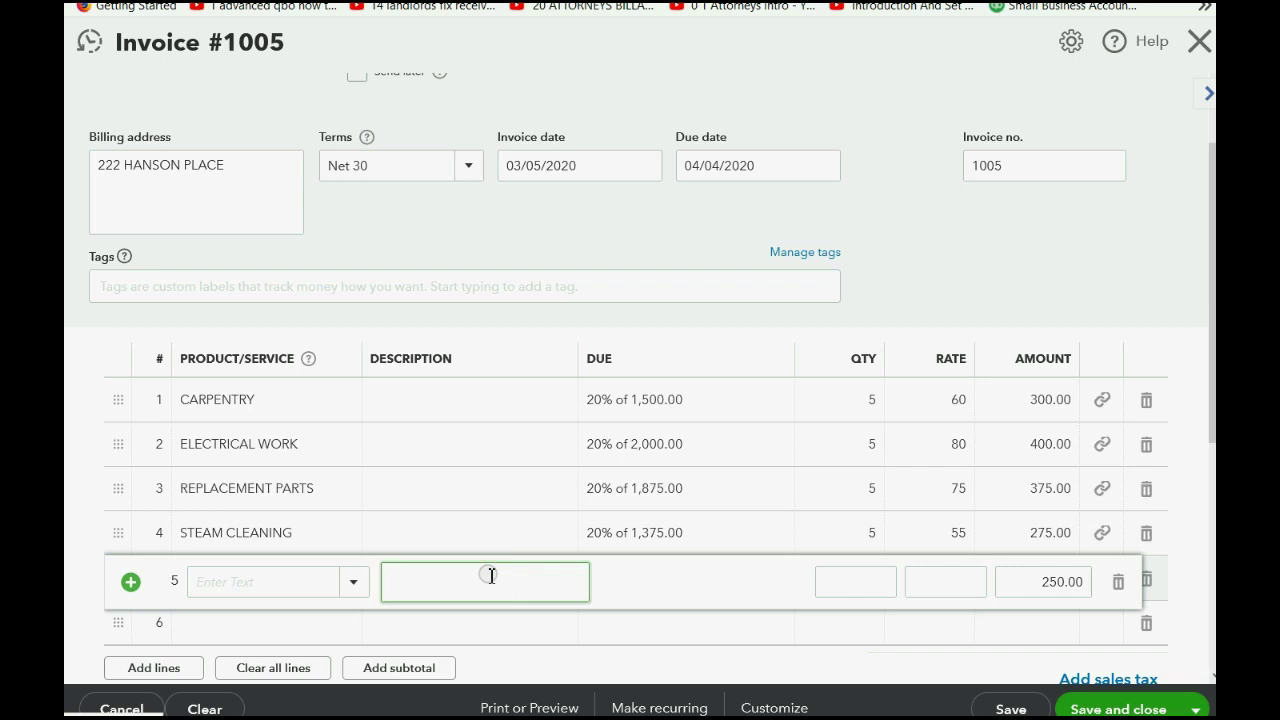
pyautogui.write('OB SUPPLIES')
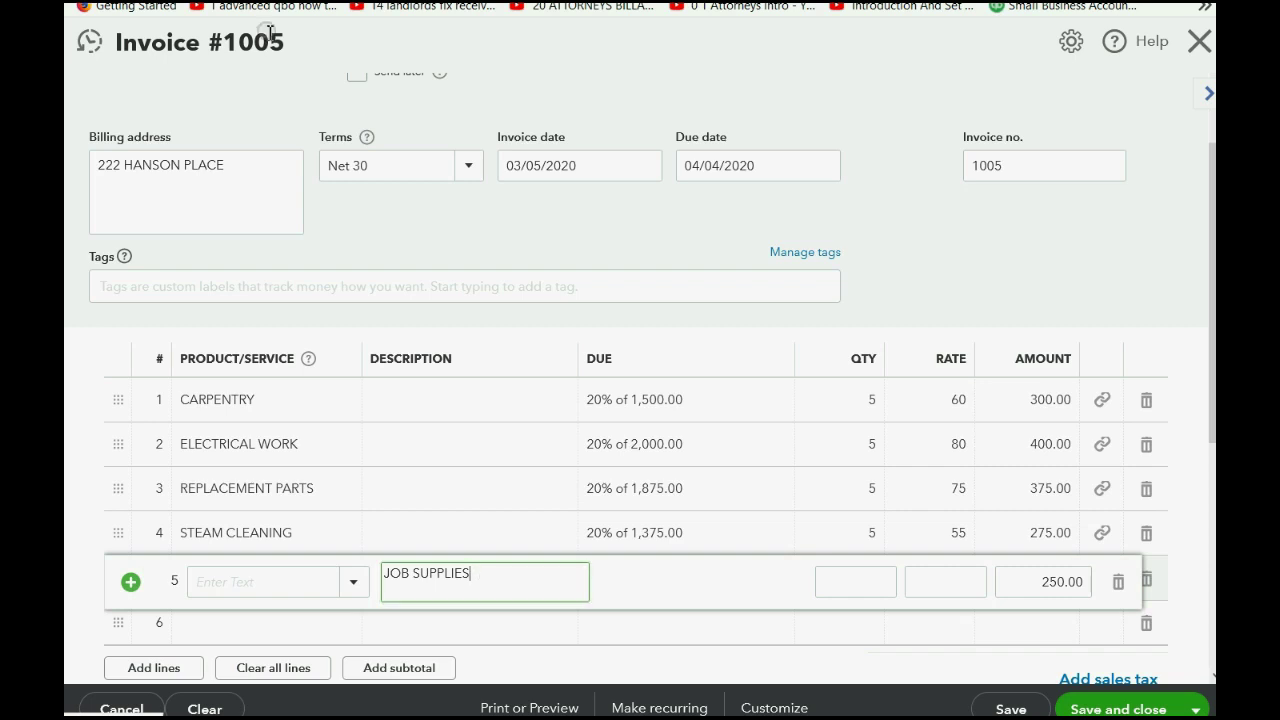
pyautogui.scroll(-2, 669, 317)
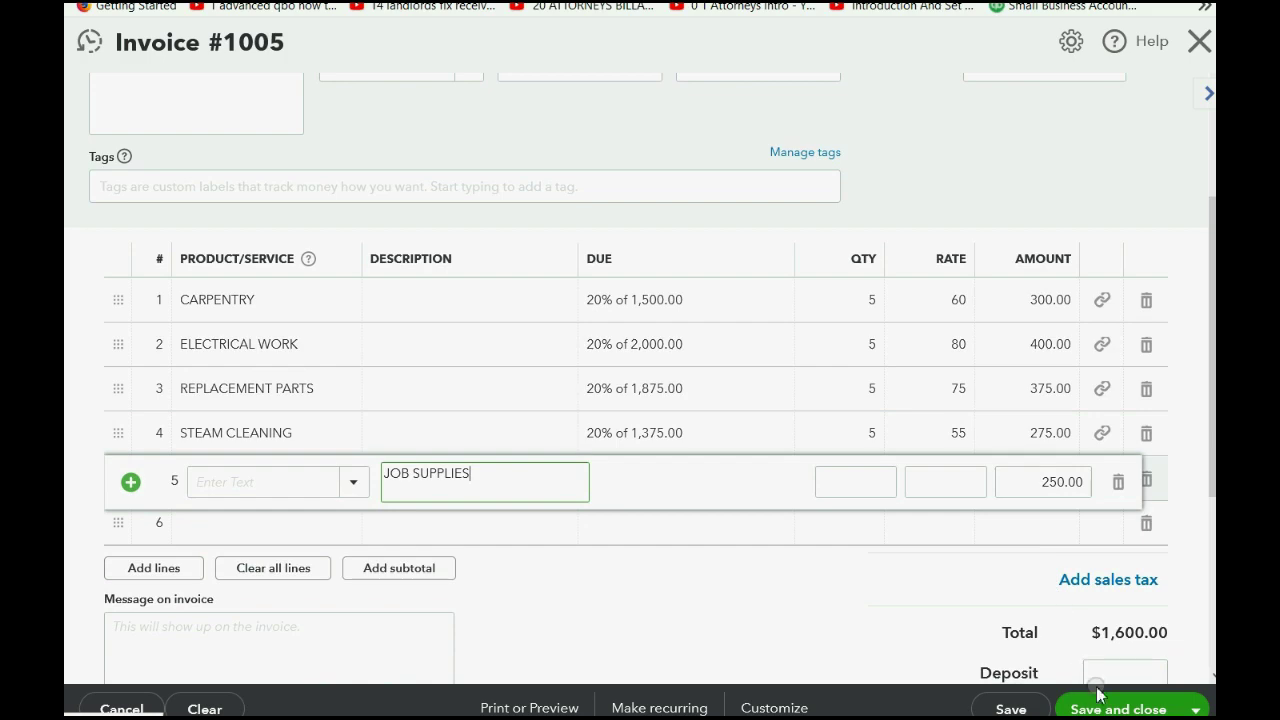
pyautogui.click(1100, 704)
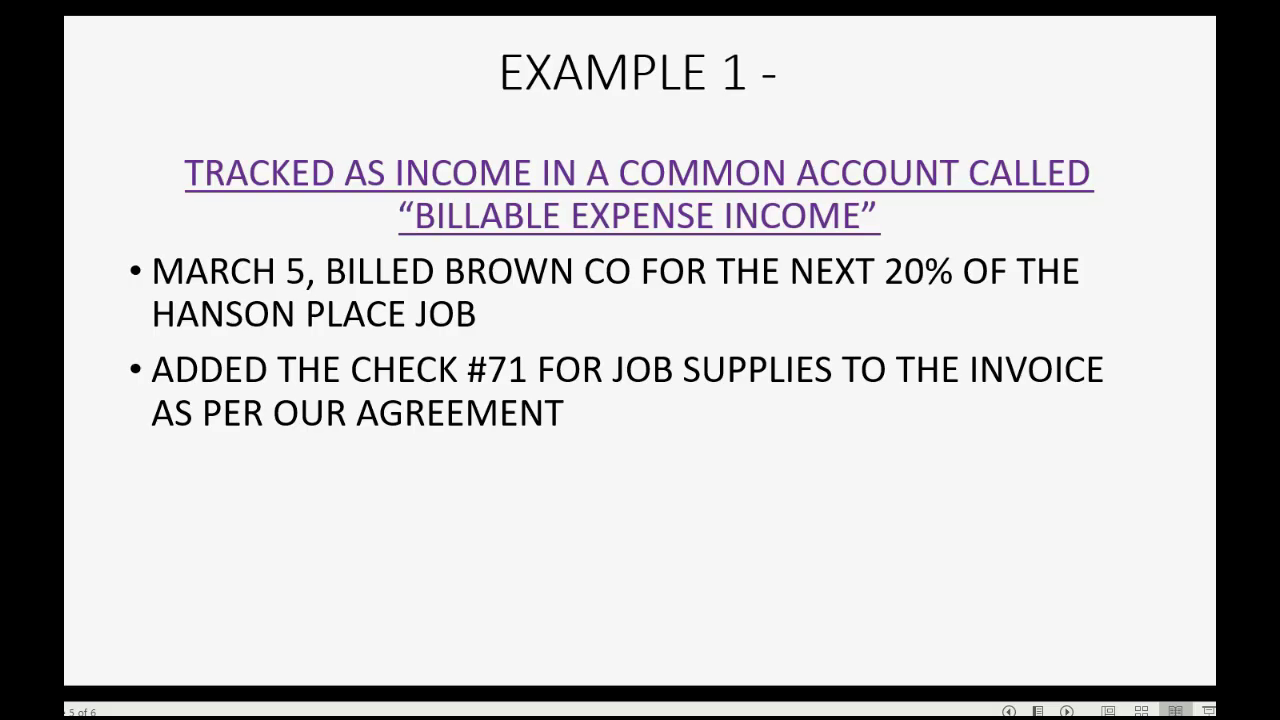
pyautogui.press('Right')
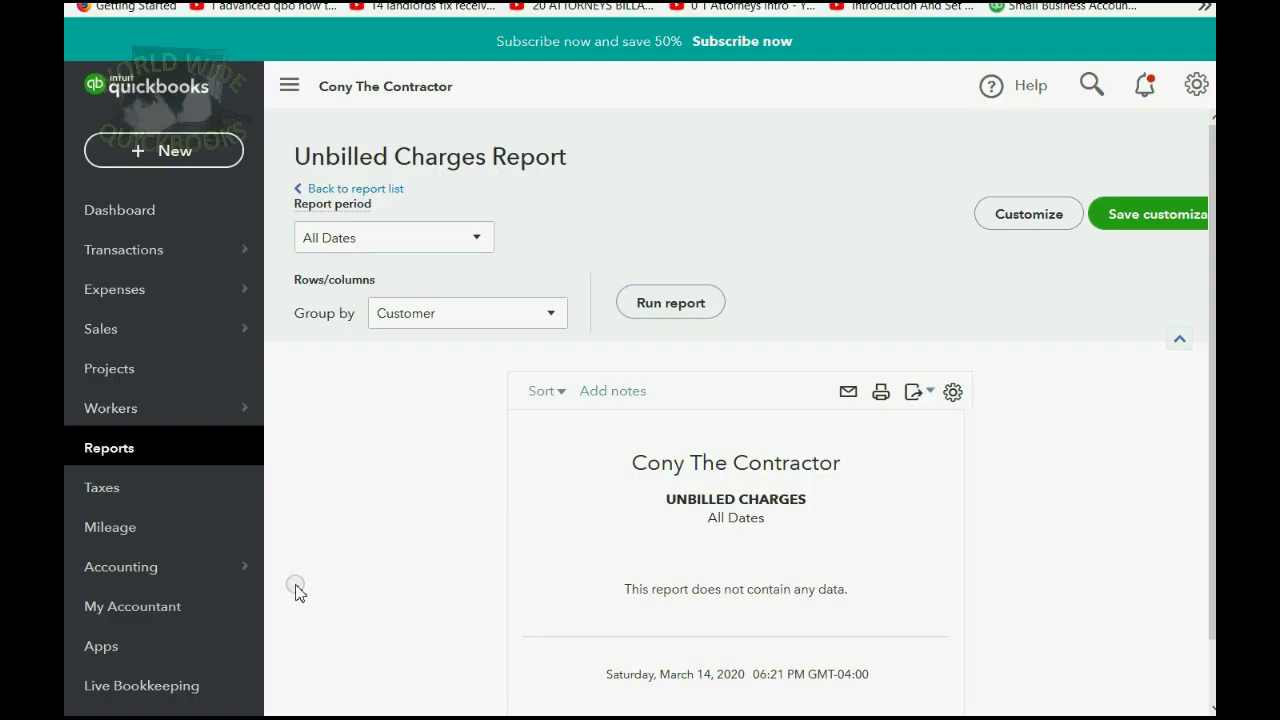
# Open the custom Profit and Loss by Customer report and examine the Hanson Place job's billable expense income and expenses.
pyautogui.click(141, 450)
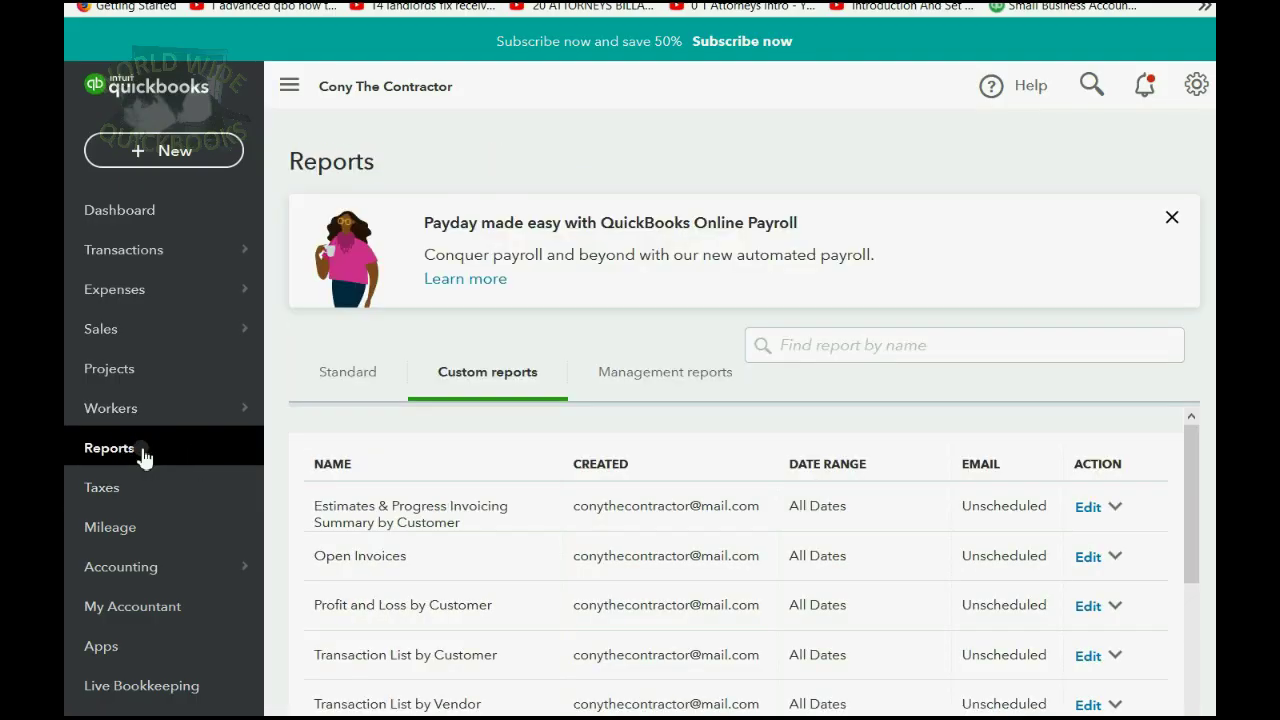
pyautogui.click(494, 369)
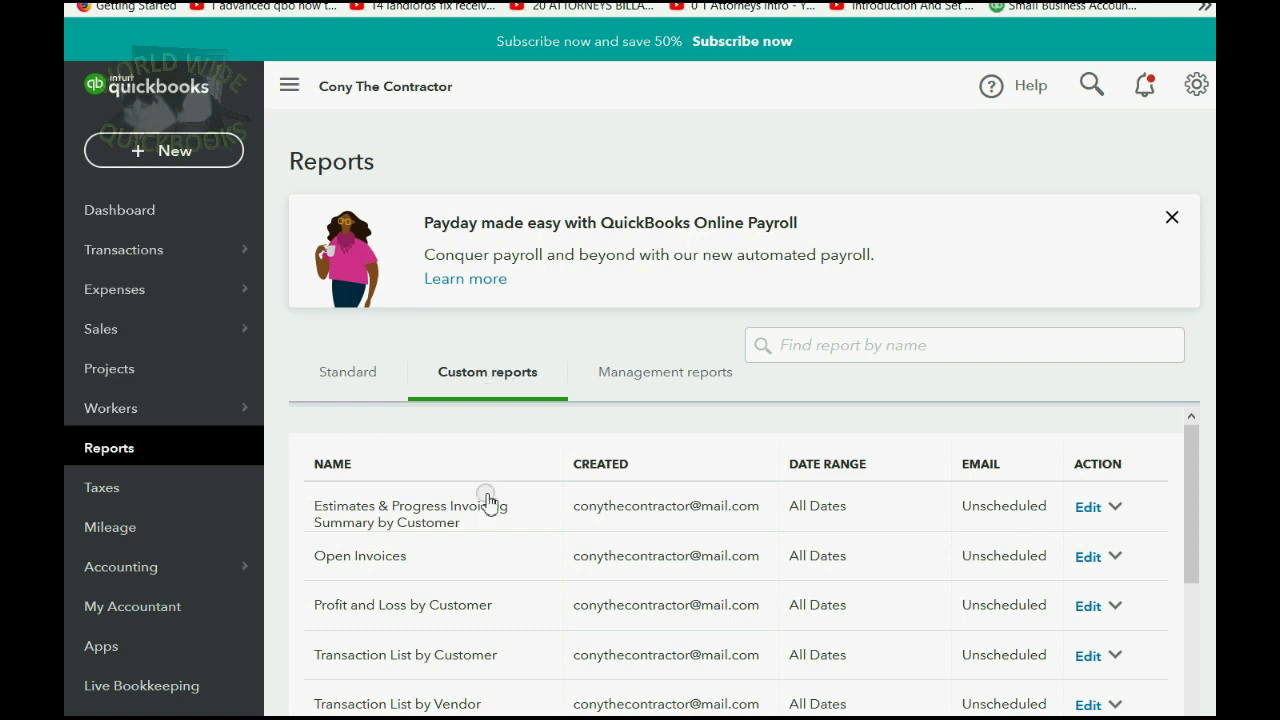
pyautogui.click(430, 608)
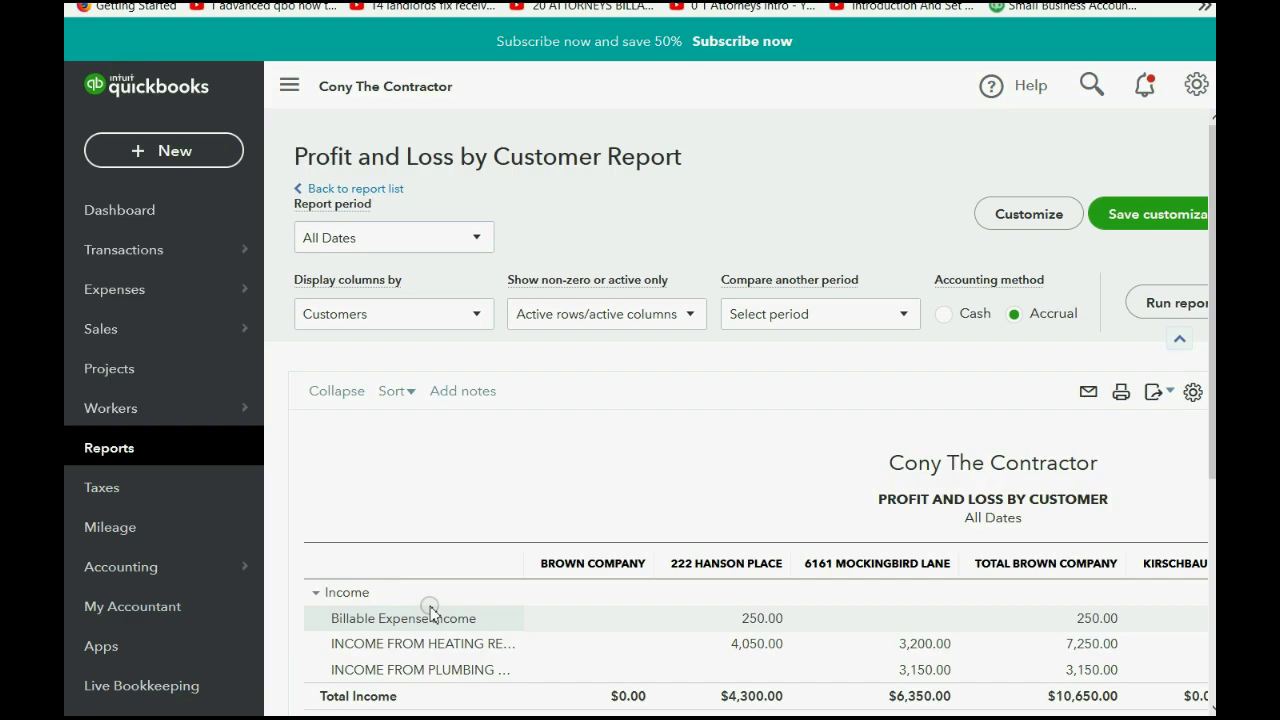
pyautogui.scroll(-3, 470, 517)
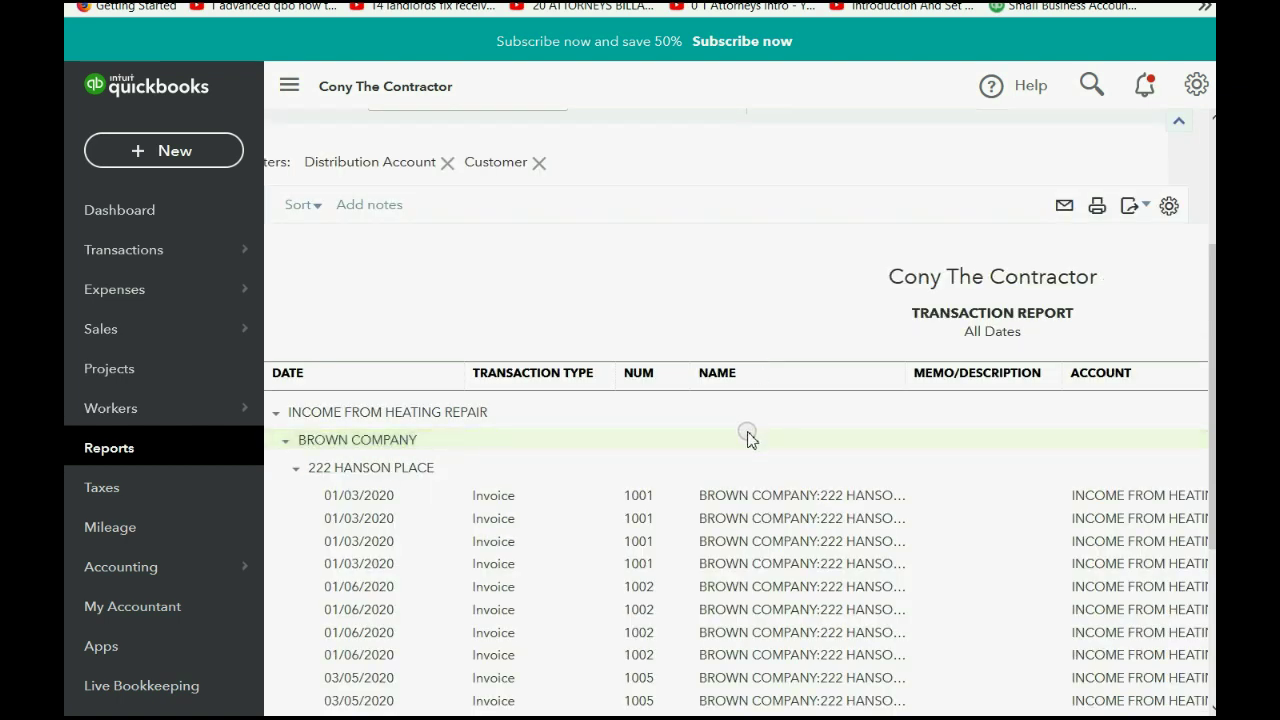
# Examine the invoices and amounts behind the Hanson Place job's heating repair income, then return to the Profit and Loss by Customer report.
pyautogui.scroll(-3, 680, 488)
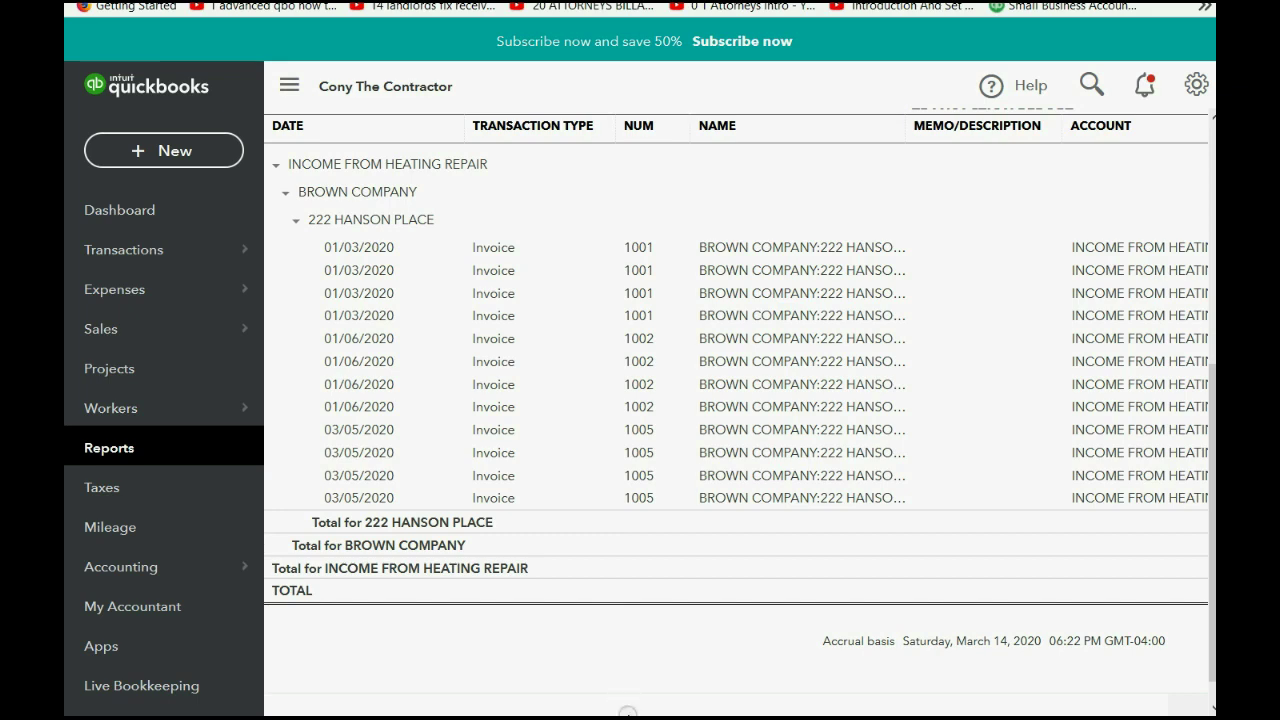
pyautogui.moveTo(622, 708)
pyautogui.mouseDown()
pyautogui.moveTo(992, 708)
pyautogui.moveTo(622, 708)
pyautogui.mouseUp()
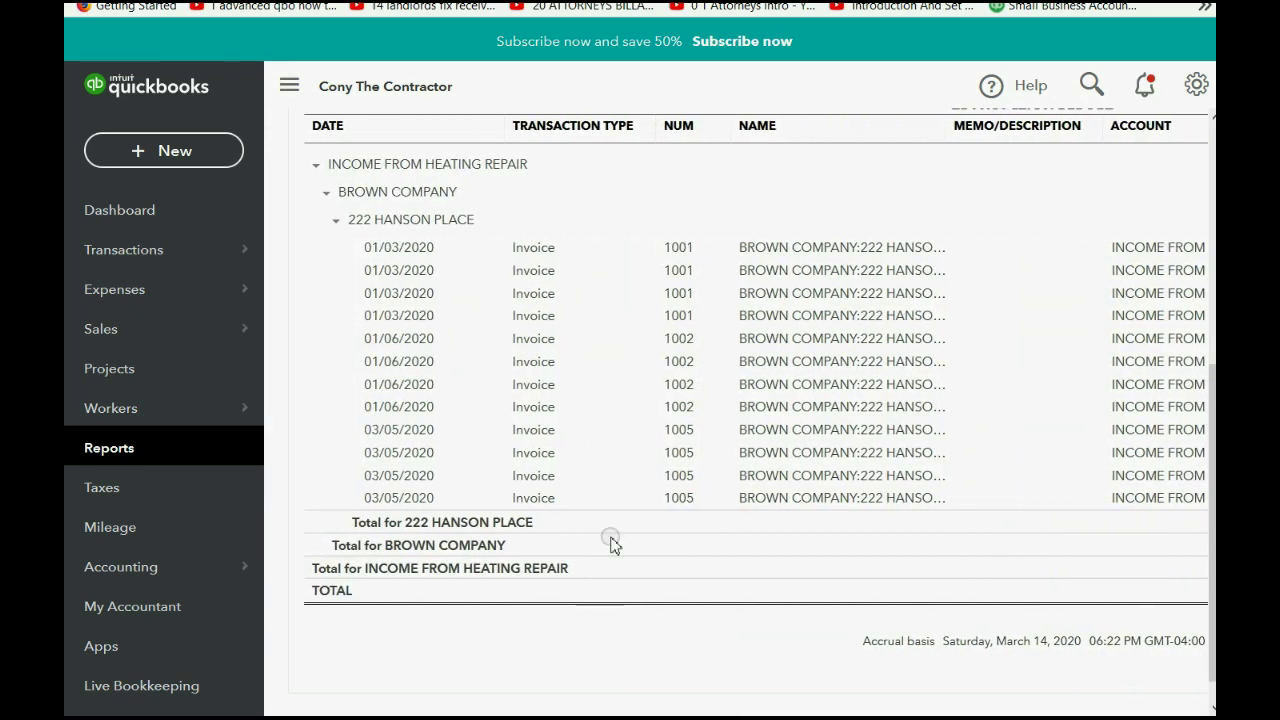
pyautogui.click(688, 390)
pyautogui.moveTo(593, 709)
pyautogui.mouseDown()
pyautogui.moveTo(920, 709)
pyautogui.moveTo(600, 709)
pyautogui.mouseUp()
pyautogui.moveTo(600, 709); pyautogui.dragTo(887, 709)
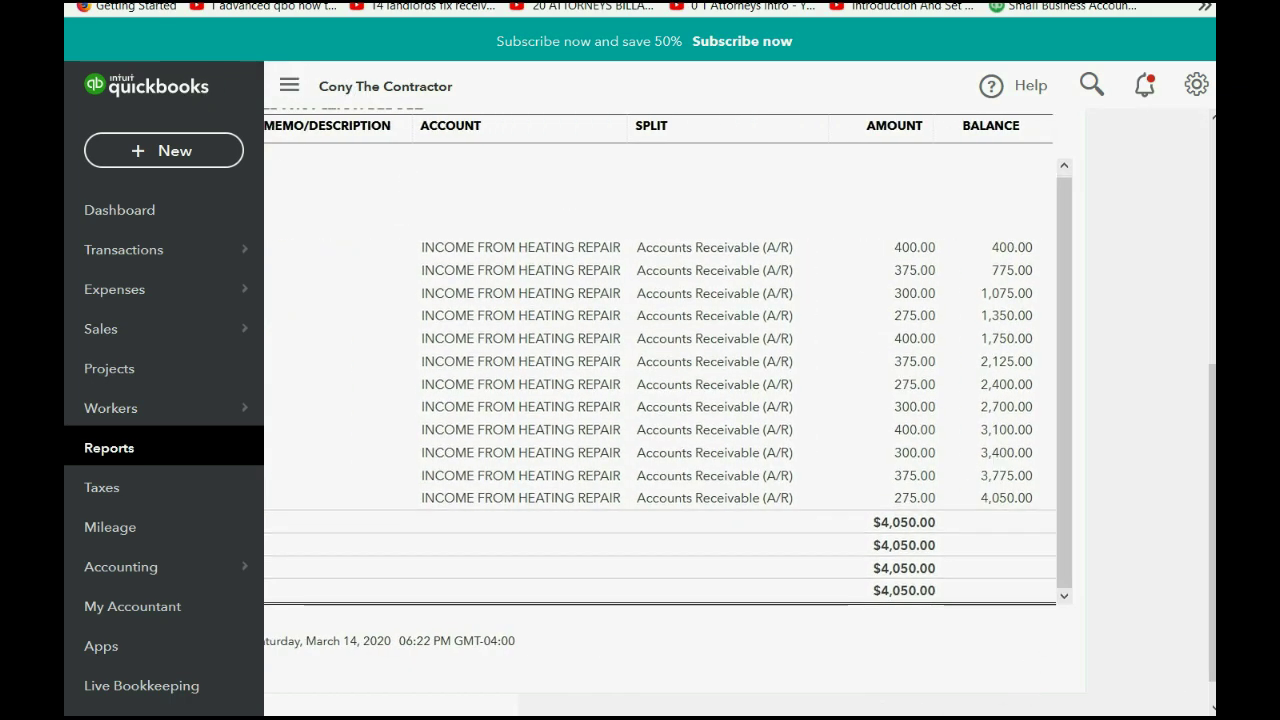
pyautogui.scroll(1, 426, 220)
pyautogui.hotkey('alt', 'Left')
pyautogui.hotkey('alt', 'Left')
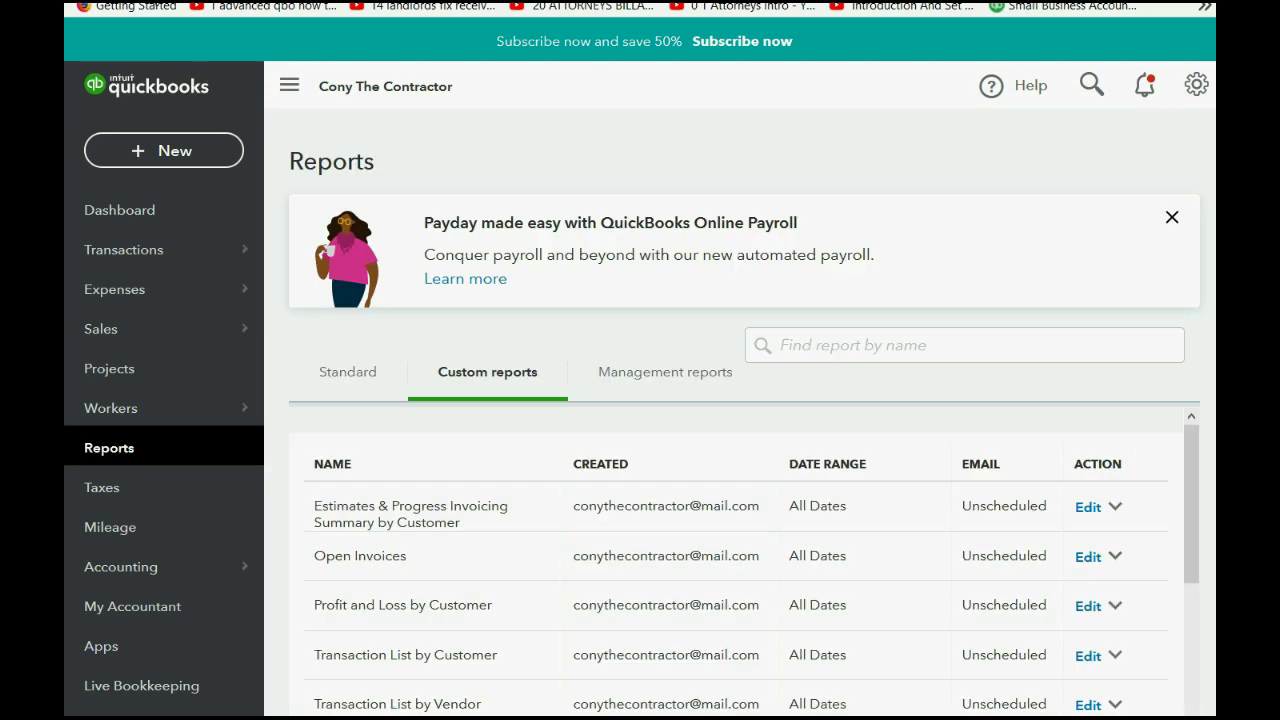
pyautogui.hotkey('alt', 'Right')
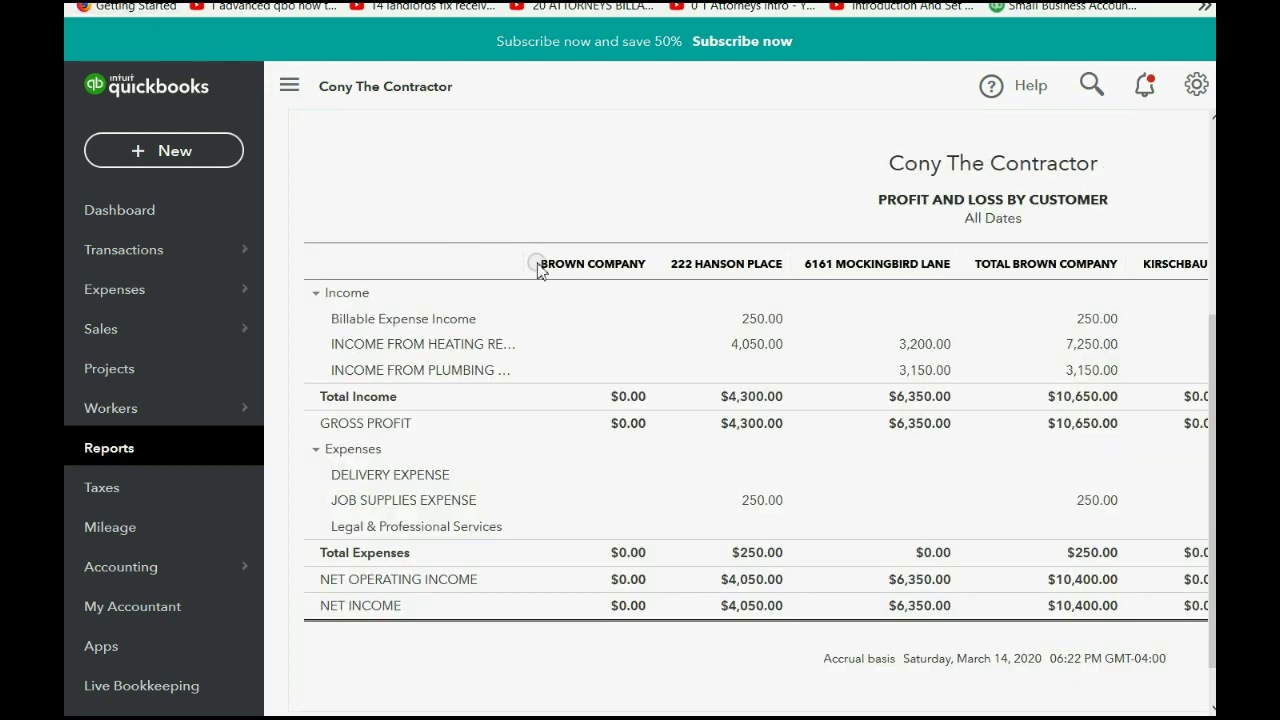
# Examine the transaction behind Hanson Place's Billable Expense Income, then return to the profit and loss report to compare the job's income and expenses.
pyautogui.click(762, 319)
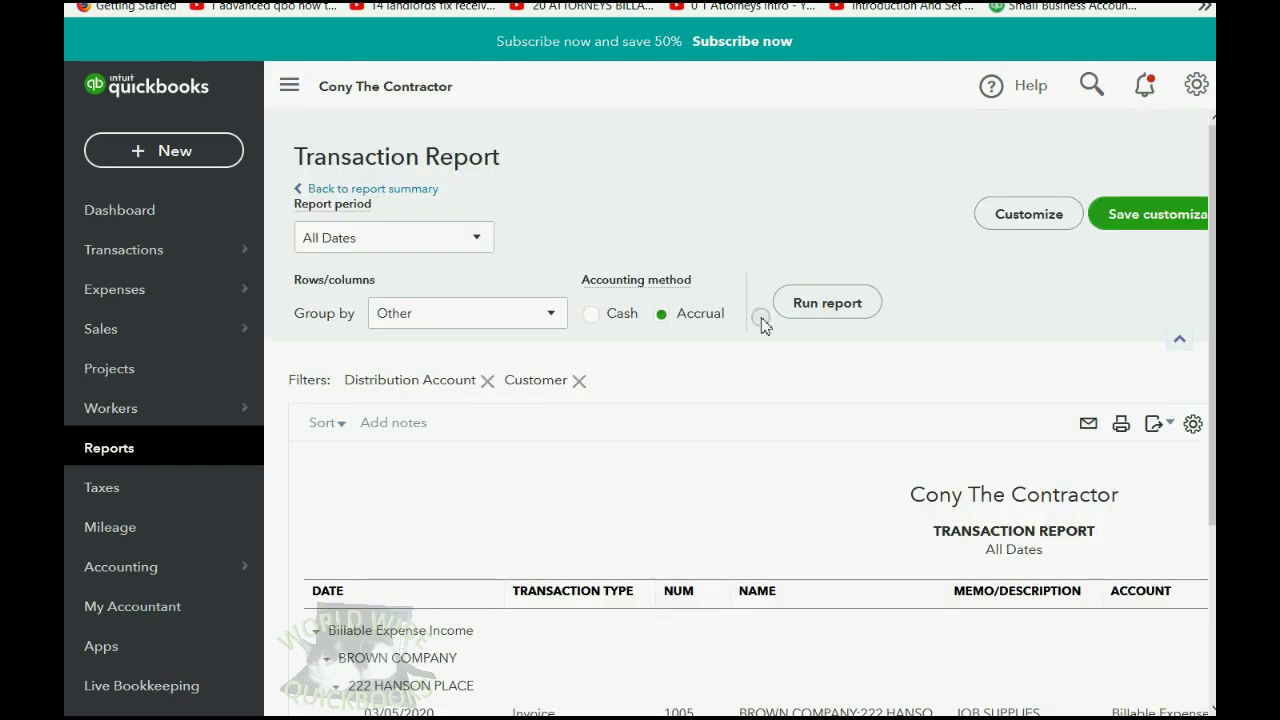
pyautogui.scroll(-3, 762, 322)
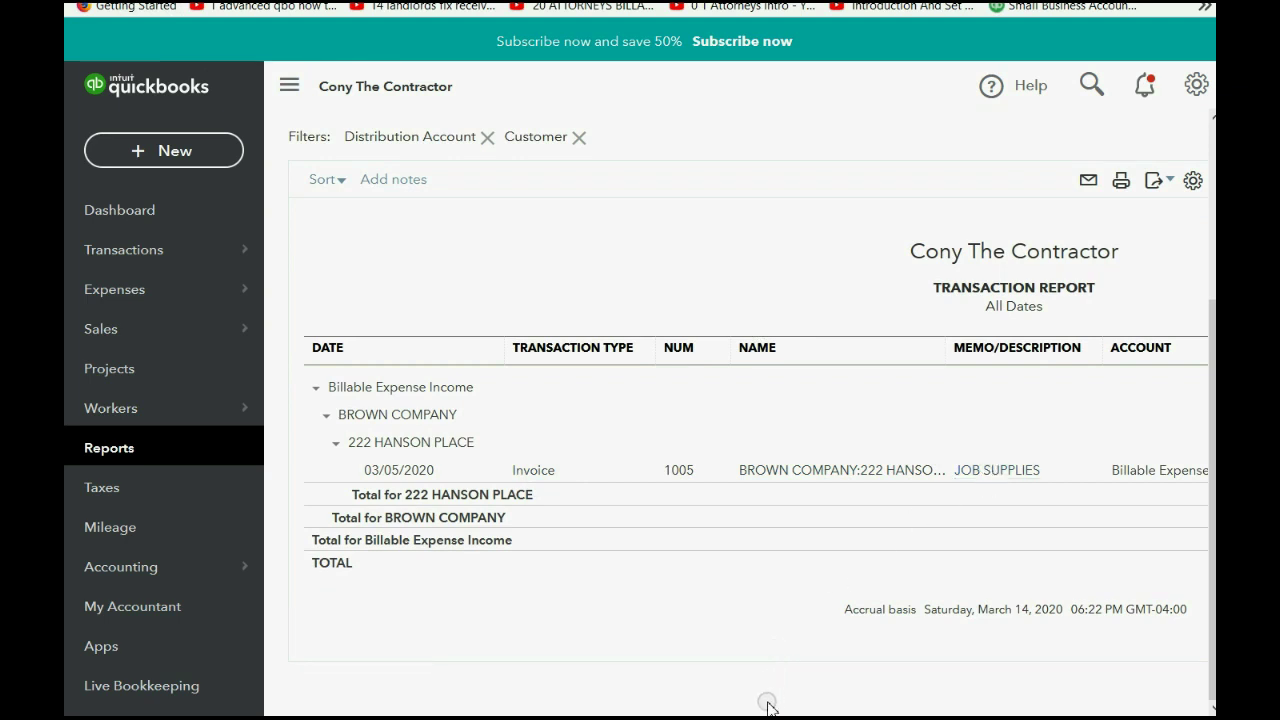
pyautogui.moveTo(762, 713); pyautogui.dragTo(1190, 712)
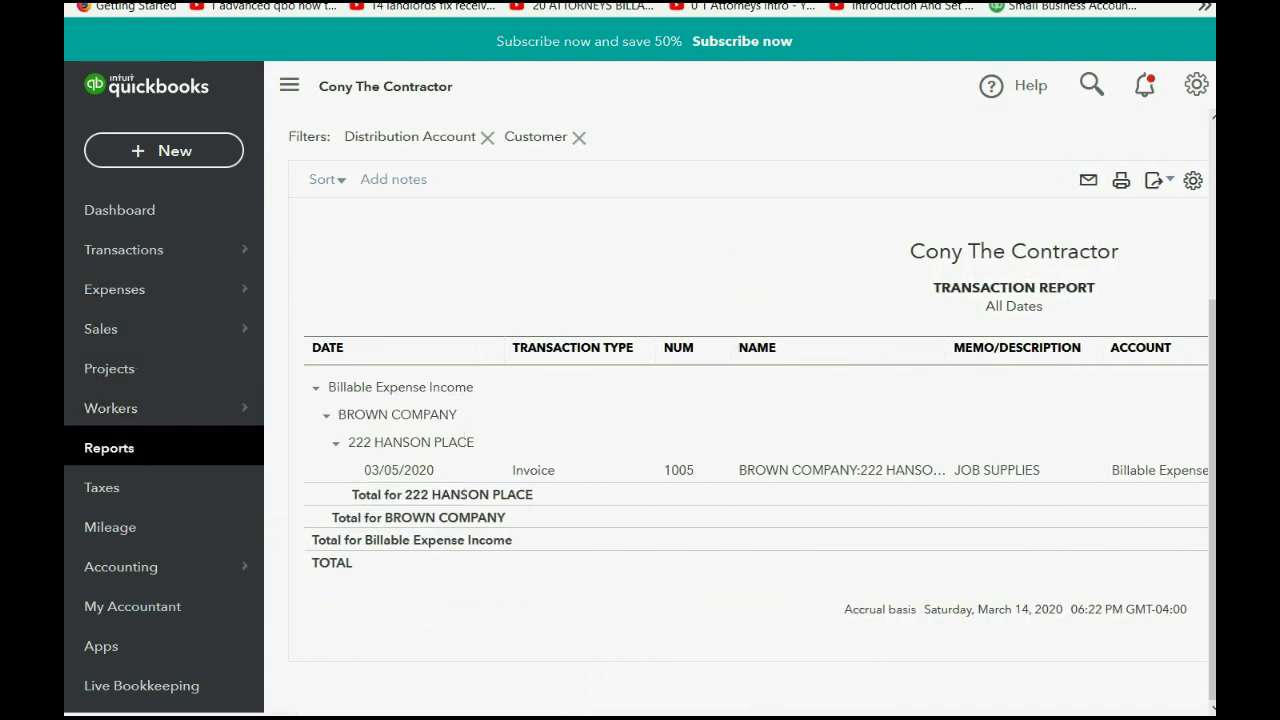
pyautogui.hotkey('alt', 'Left')
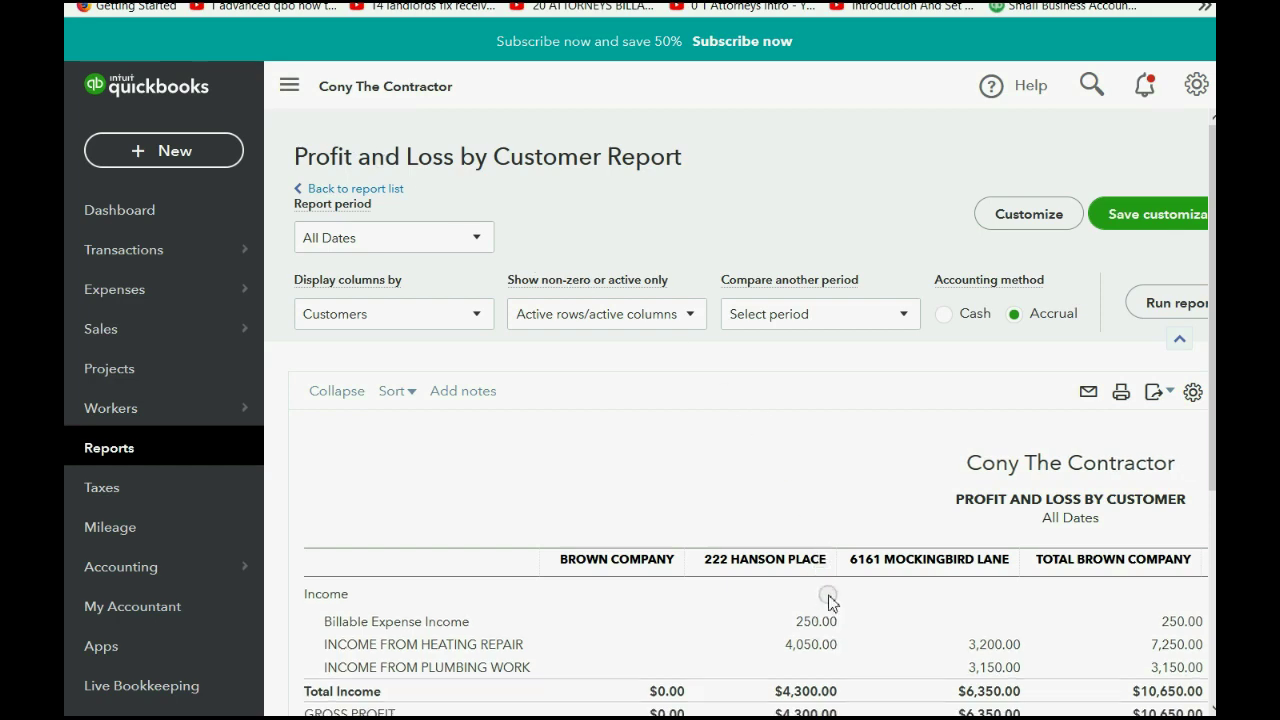
pyautogui.scroll(-3, 828, 600)
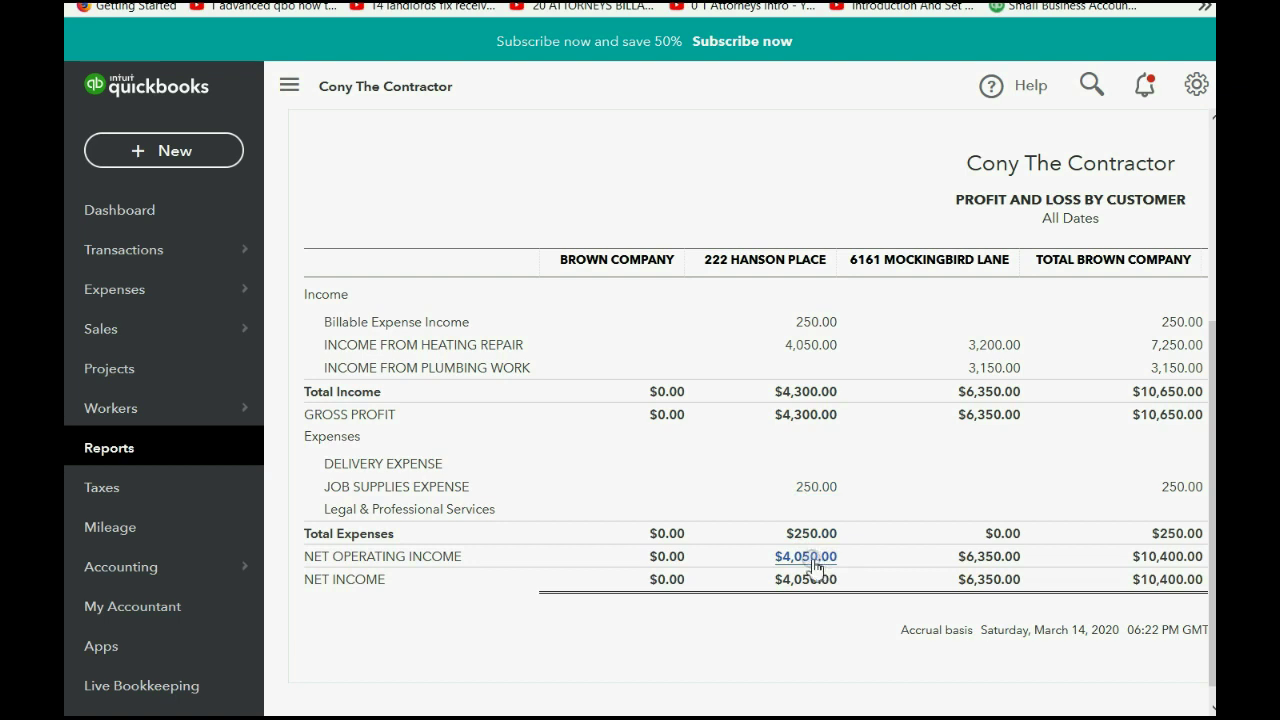
# Open the custom Unbilled Charges report to check for remaining unbilled expenses.
pyautogui.click(146, 452)
pyautogui.click(465, 376)
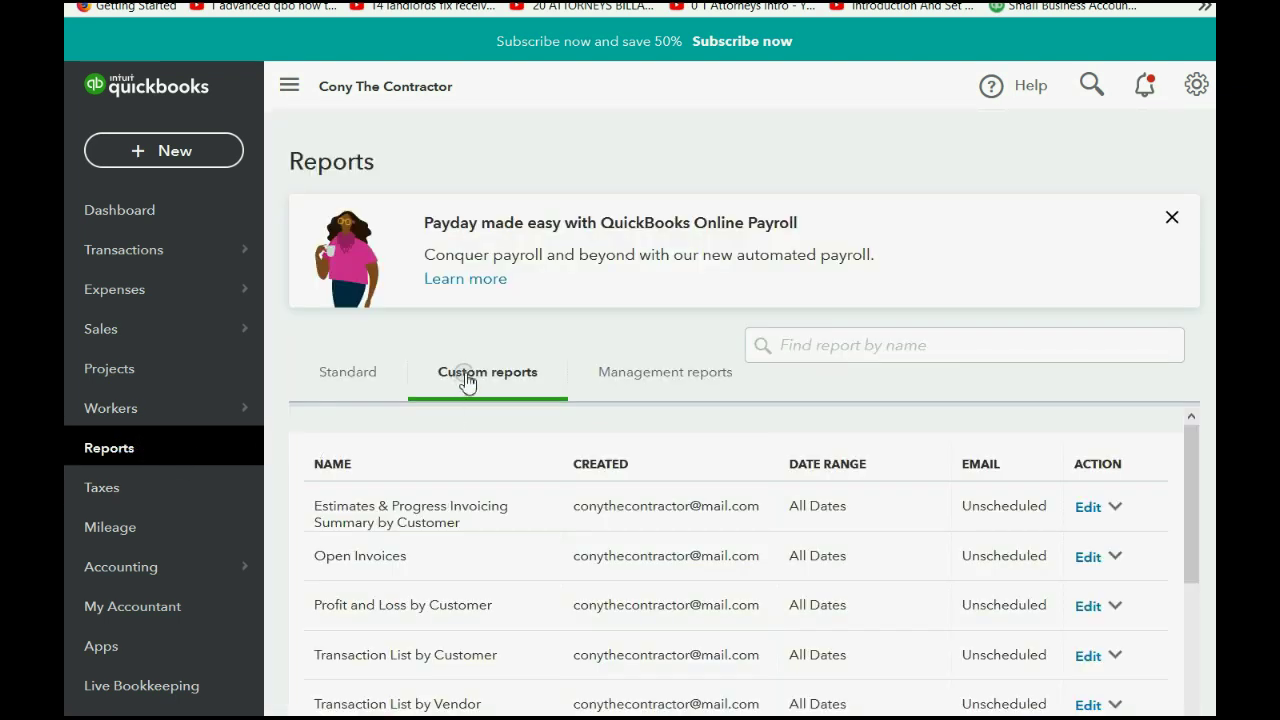
pyautogui.scroll(-2, 497, 537)
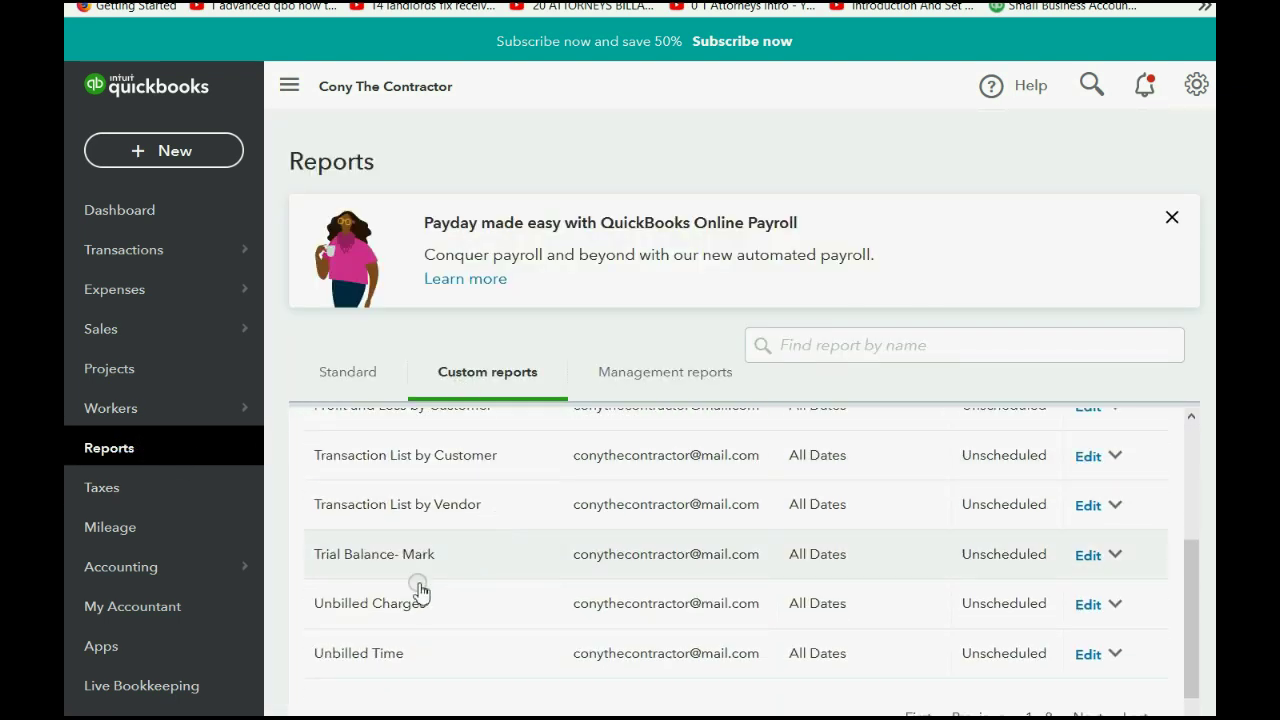
pyautogui.click(388, 606)
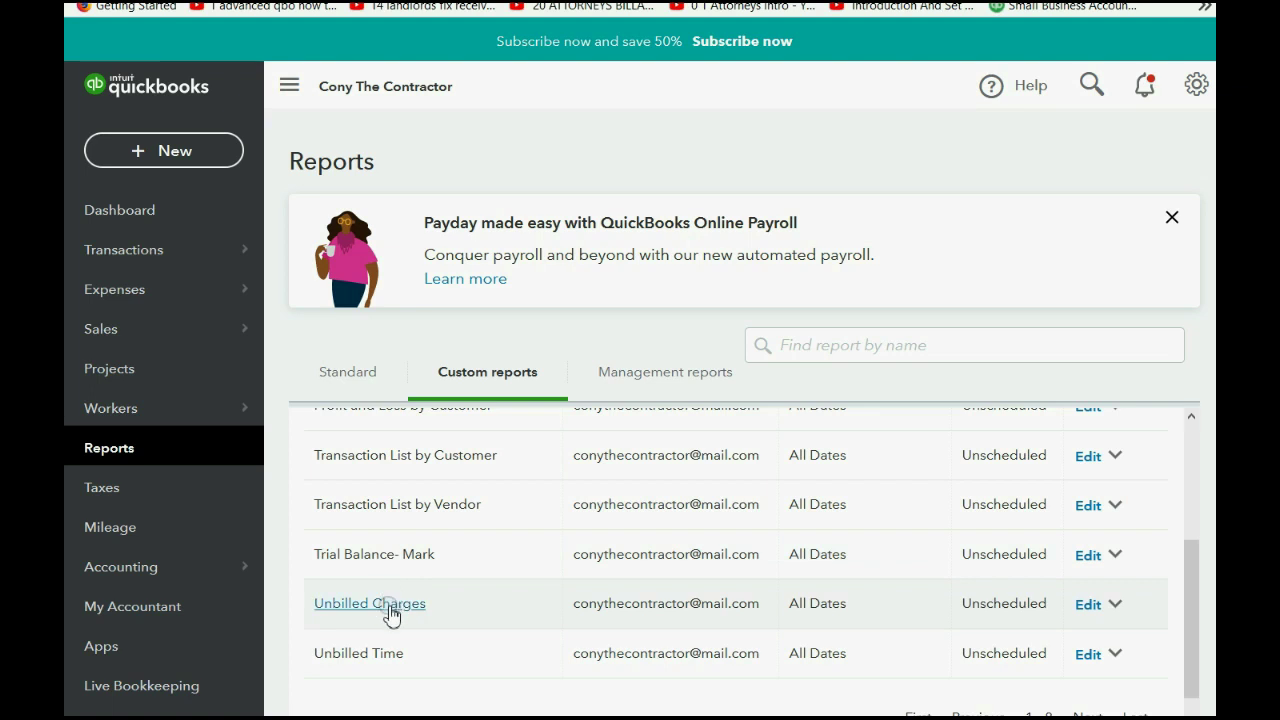